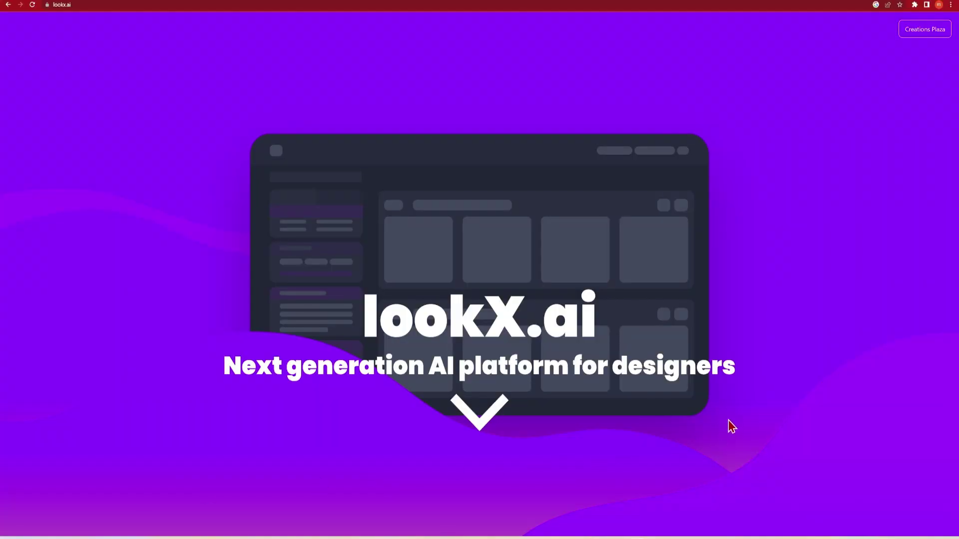
Scroll the lookX.ai landing page and view the Account Center's X-credits and subscription plans
scroll(792, 399, "down", 1)
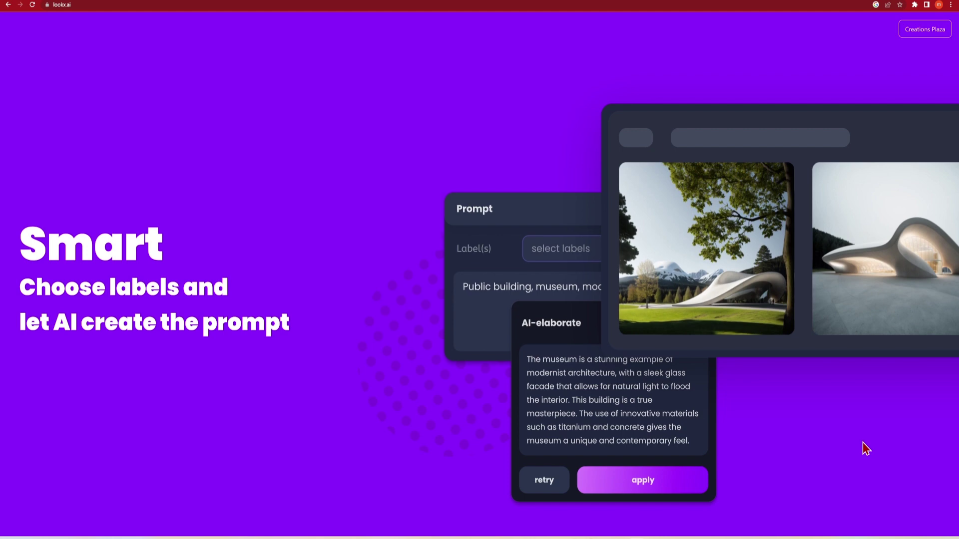
scroll(862, 442, "down", 5)
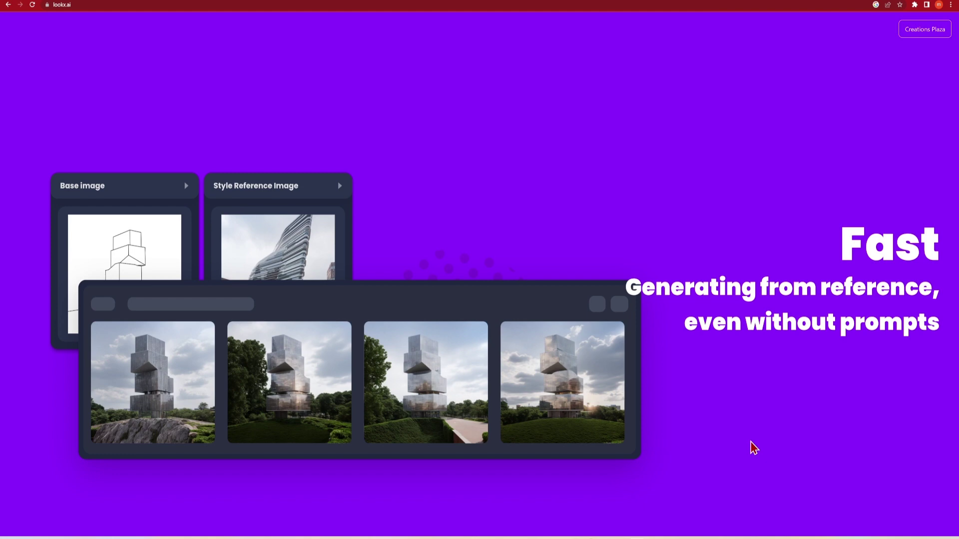
scroll(754, 448, "down", 3)
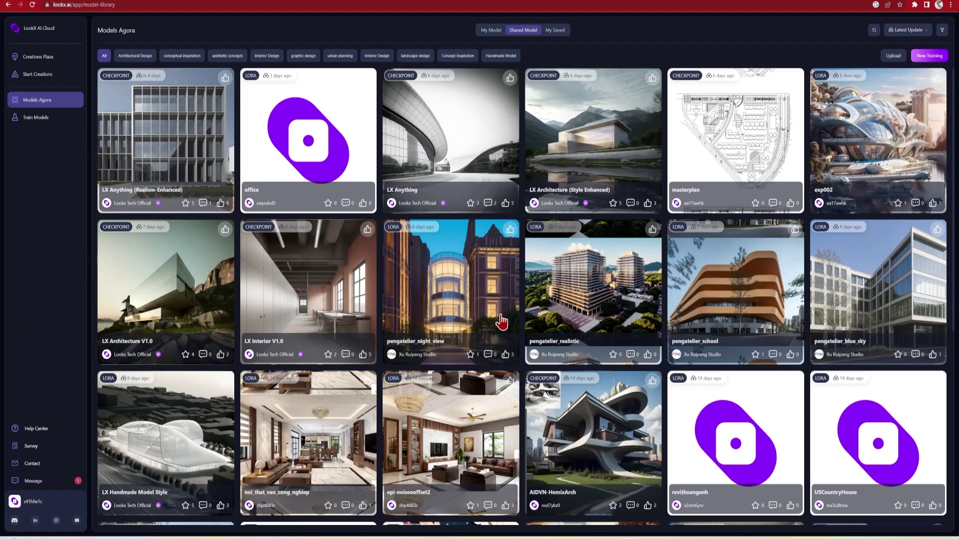
Browse the shared checkpoint and LoRA models listed in Models Agora
scroll(924, 344, "down", 2)
scroll(937, 345, "down", 5)
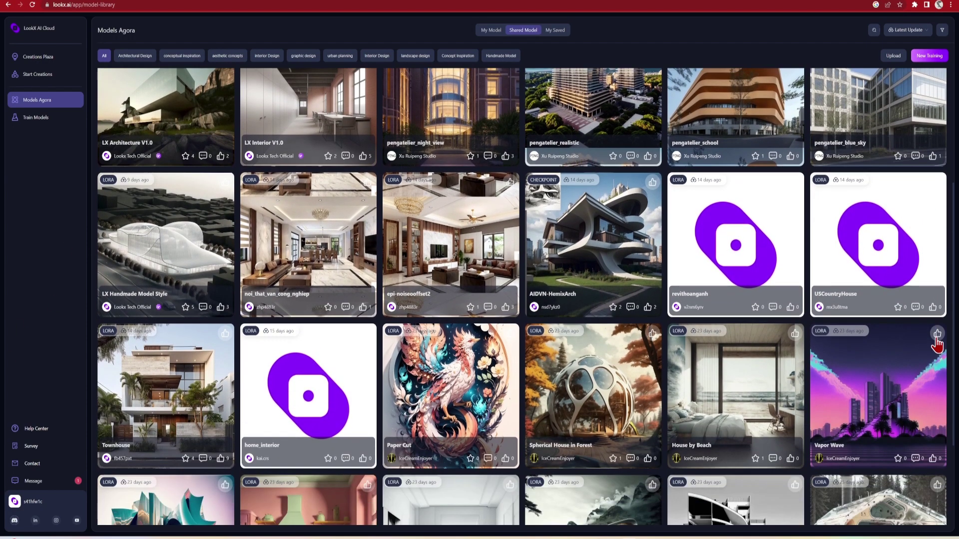
scroll(937, 345, "down", 7)
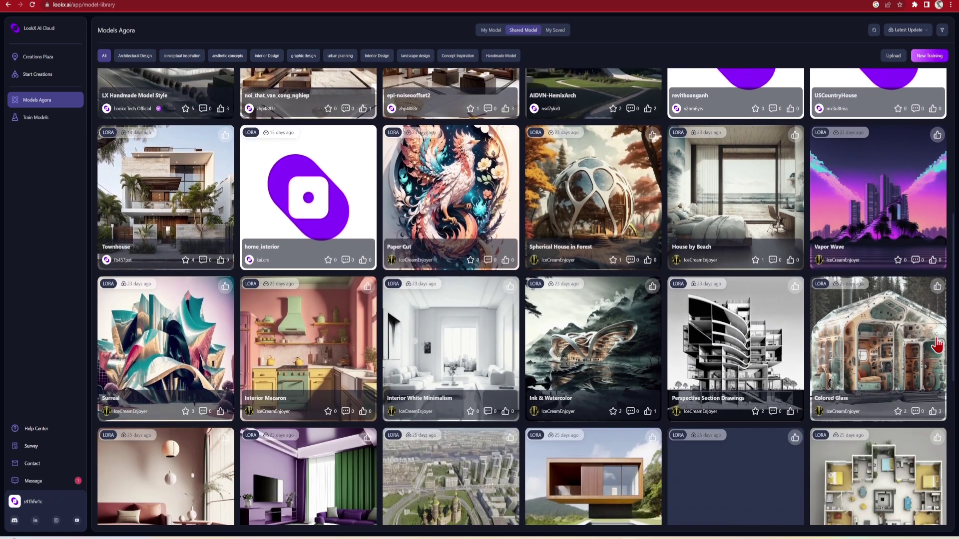
scroll(937, 344, "down", 5)
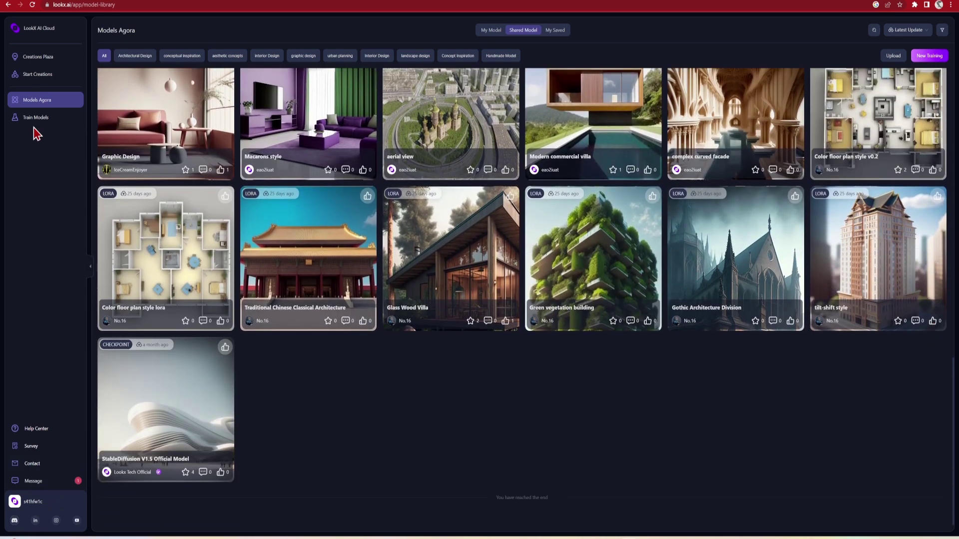
Open Creations Plaza and browse the gallery of community architectural images
left_click(37, 56)
scroll(950, 270, "down", 3)
scroll(952, 269, "down", 5)
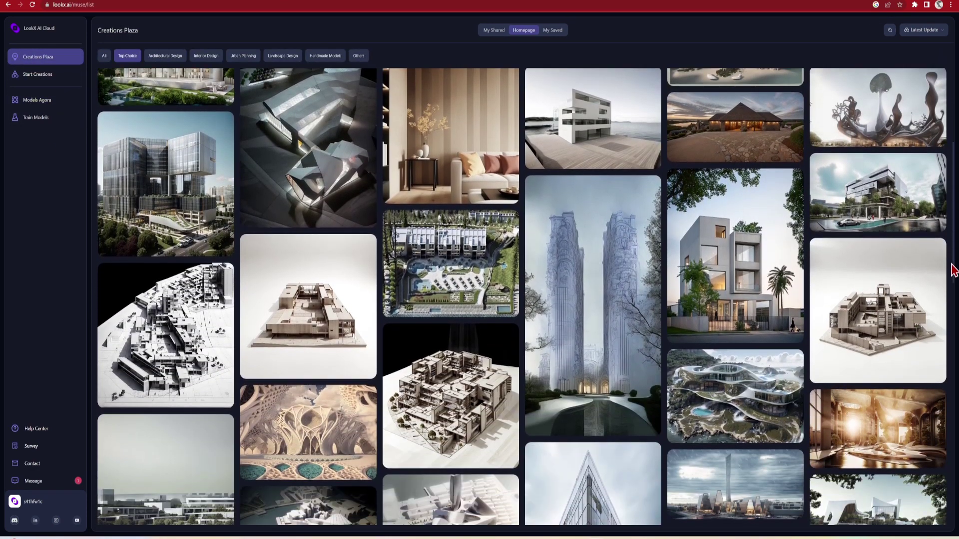
scroll(952, 270, "down", 4)
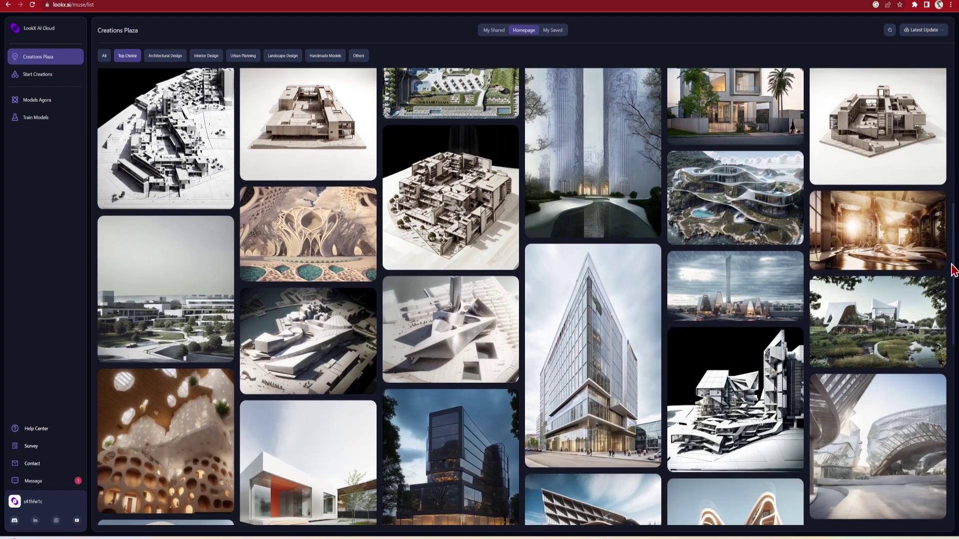
scroll(954, 270, "down", 3)
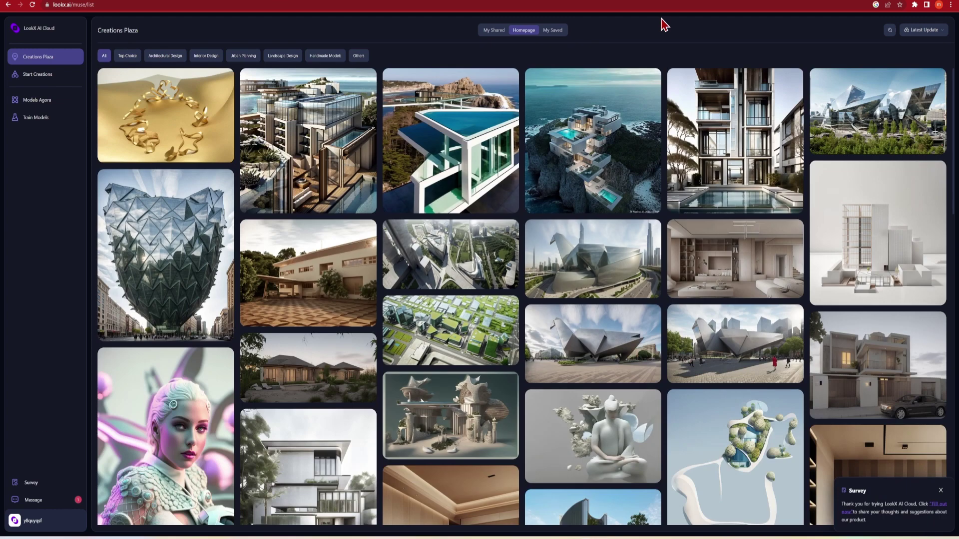
mouse_move(324, 140)
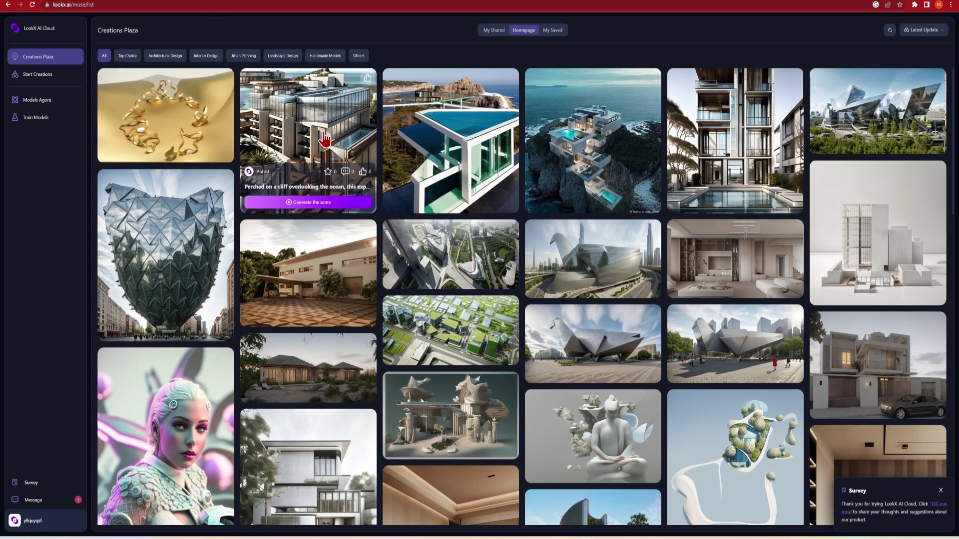
mouse_move(870, 224)
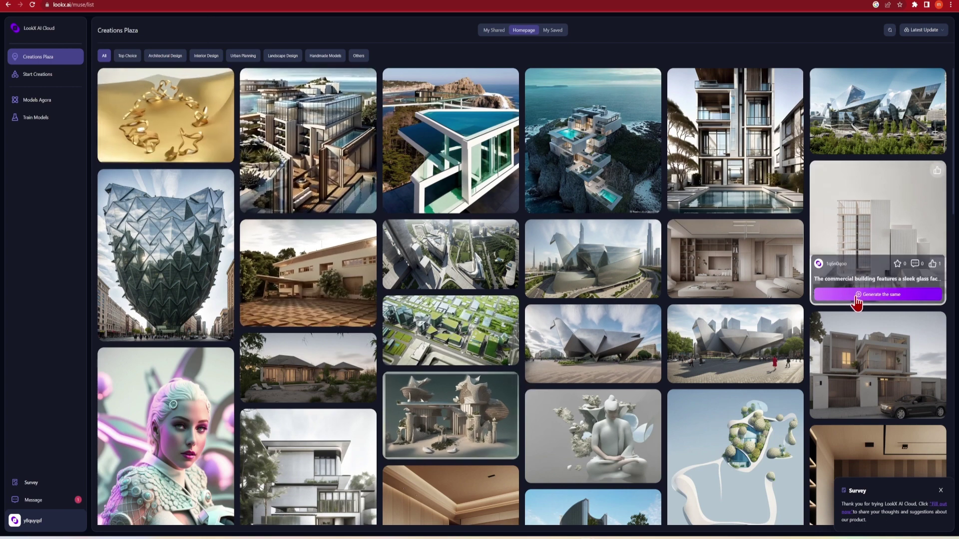
Open Start Creations in Explore Mode with LX Anything (Realism-Enhanced) as the base model
left_click(68, 78)
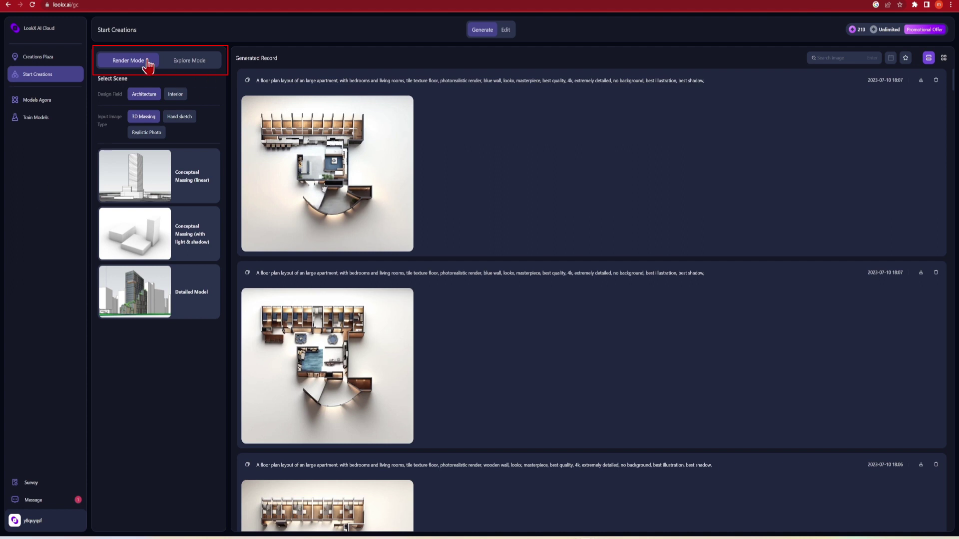
left_click(210, 64)
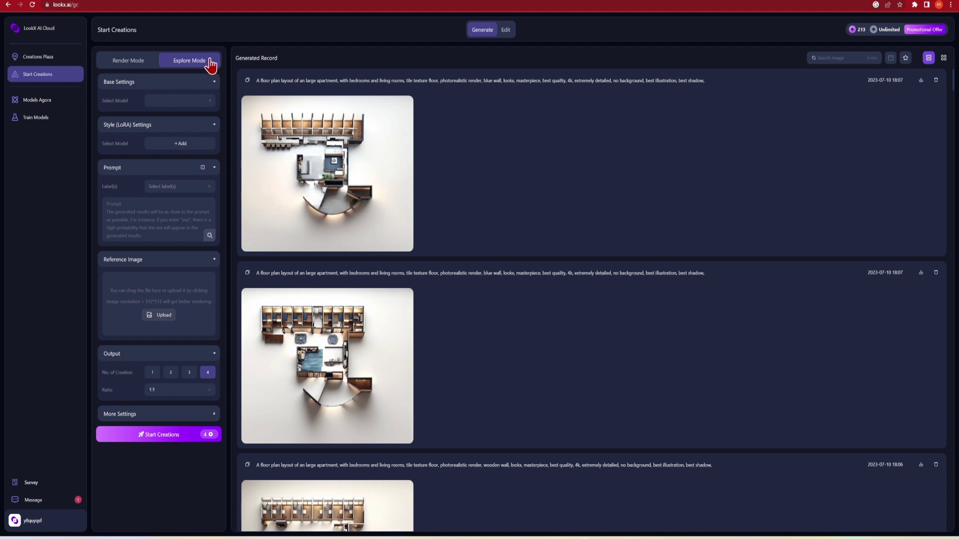
left_click(211, 102)
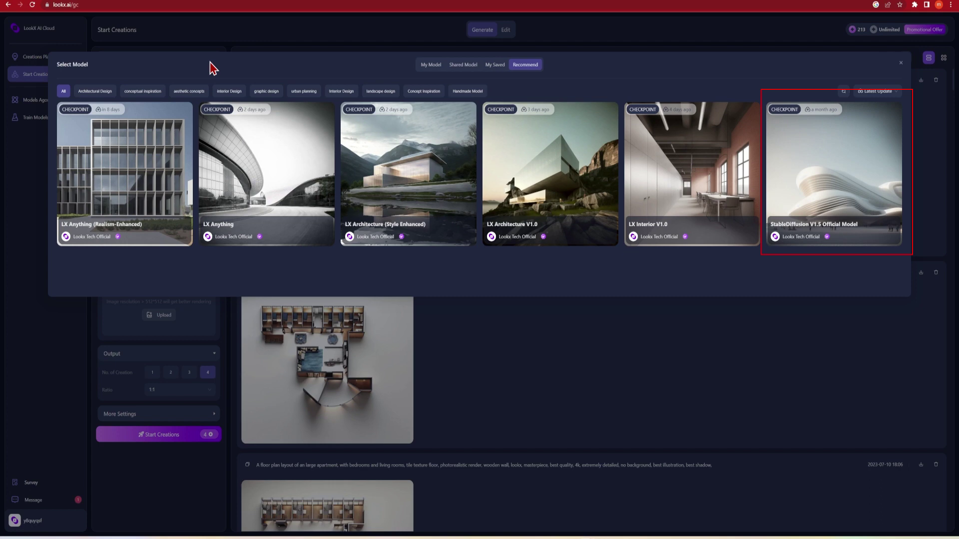
left_click(149, 175)
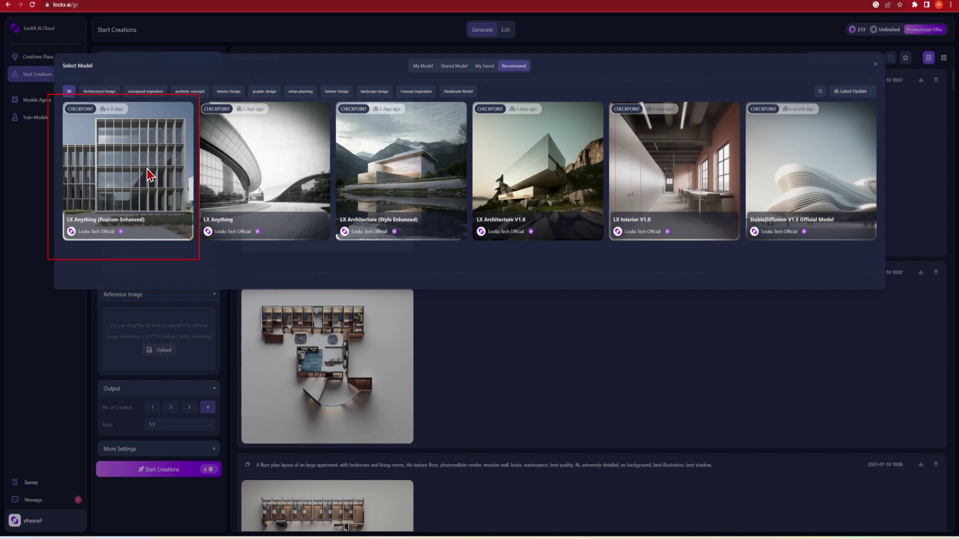
left_click(147, 169)
mouse_move(143, 165)
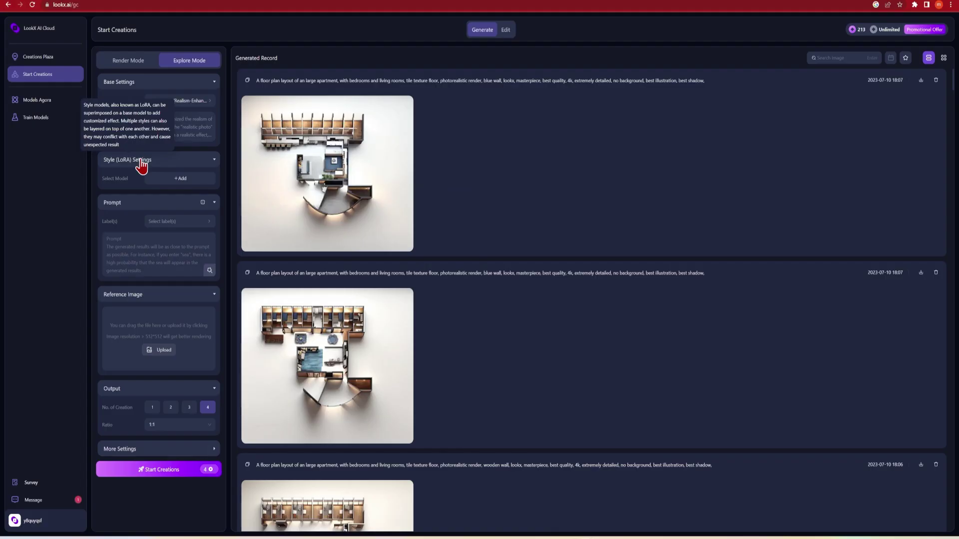
Add the Color floor plan style v0.2 LoRA at weight 0.50 with trigger word lookx
left_click(181, 180)
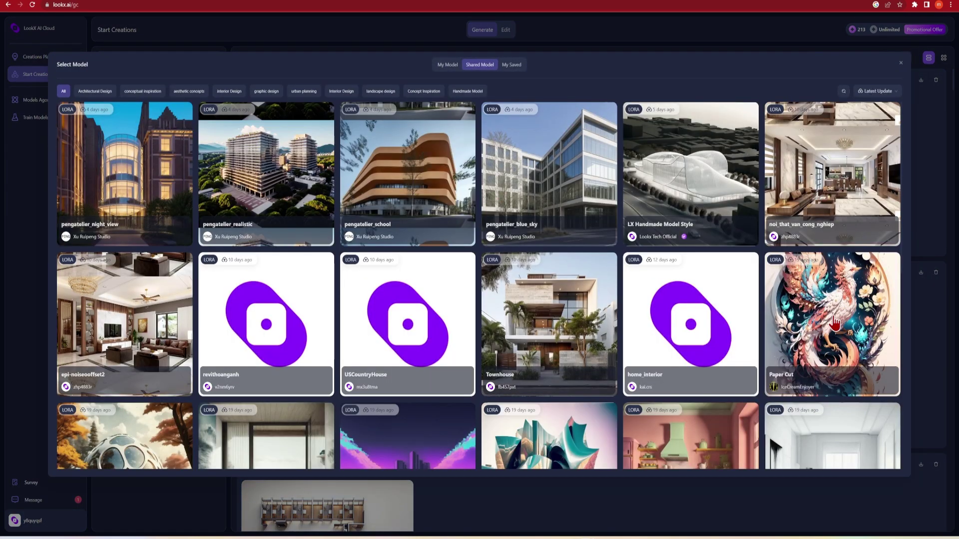
scroll(833, 322, "down", 3)
scroll(834, 322, "down", 5)
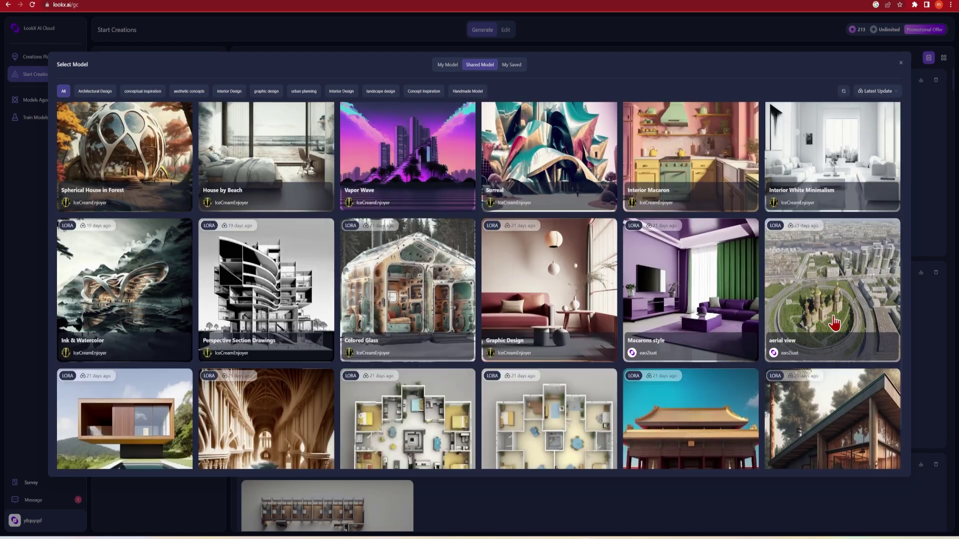
scroll(833, 323, "down", 3)
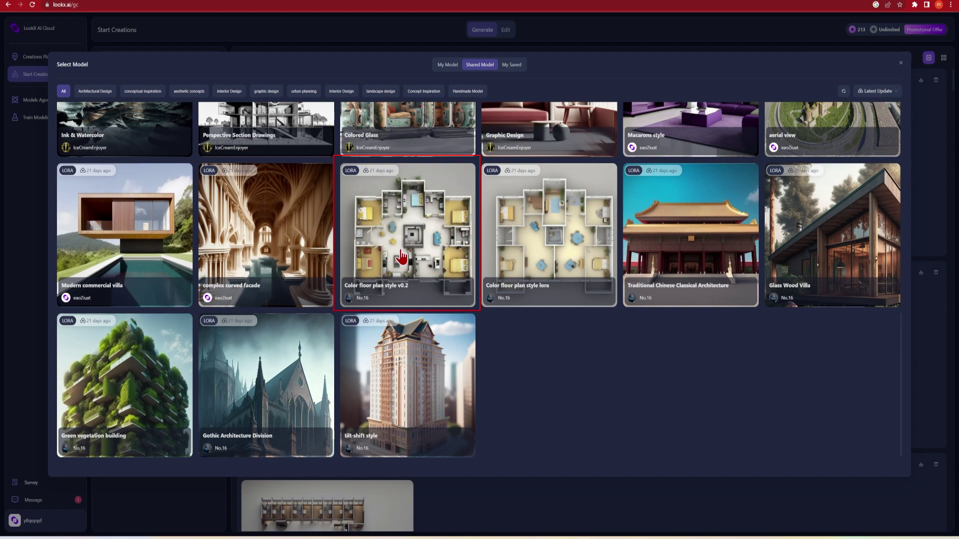
left_click(401, 257)
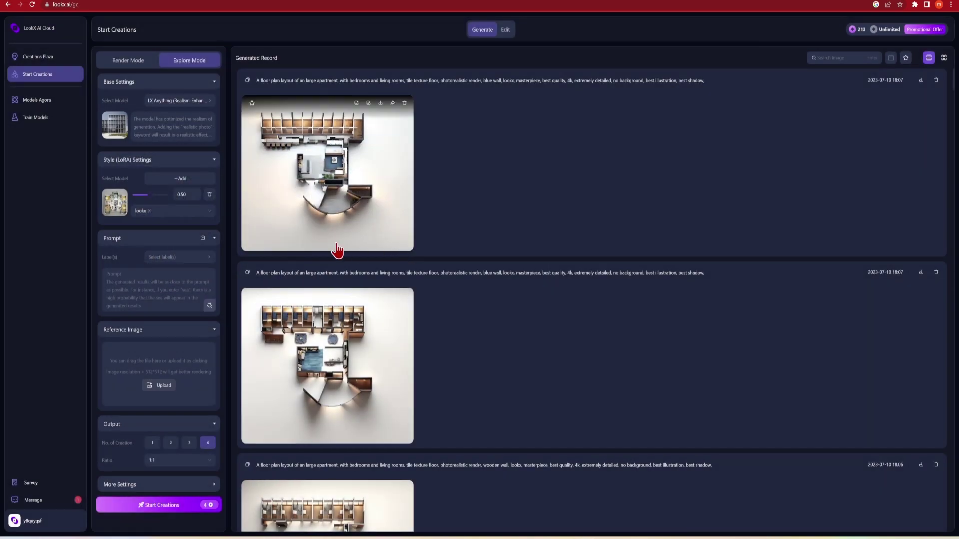
left_click(192, 195)
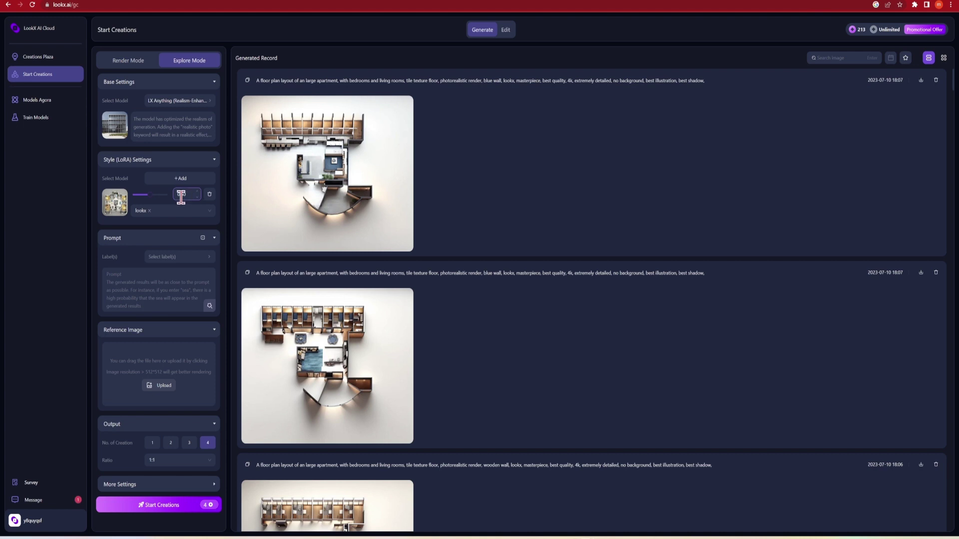
left_click(177, 213)
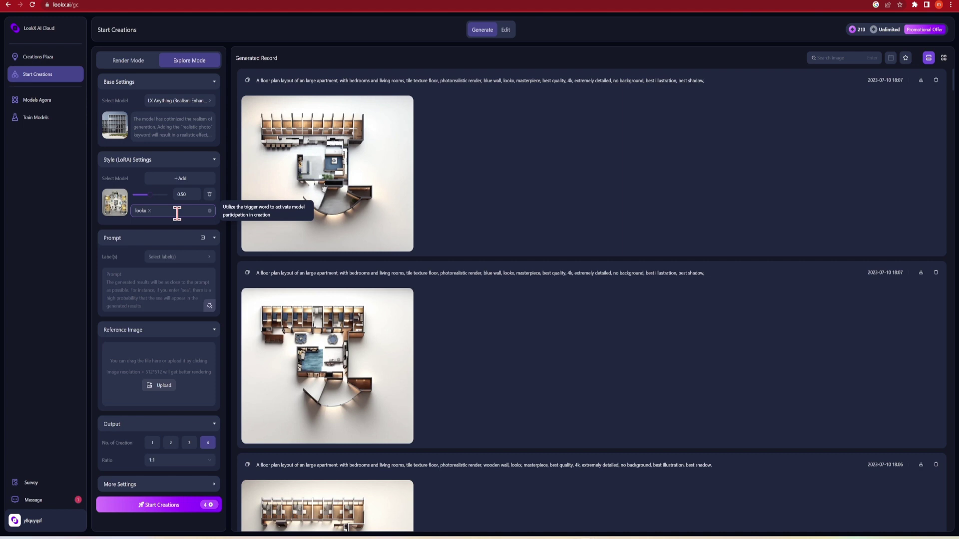
Close the prompt labels and write the large-apartment floor-plan prompt with tile floor and wooden walls, ending lookx
left_click(187, 258)
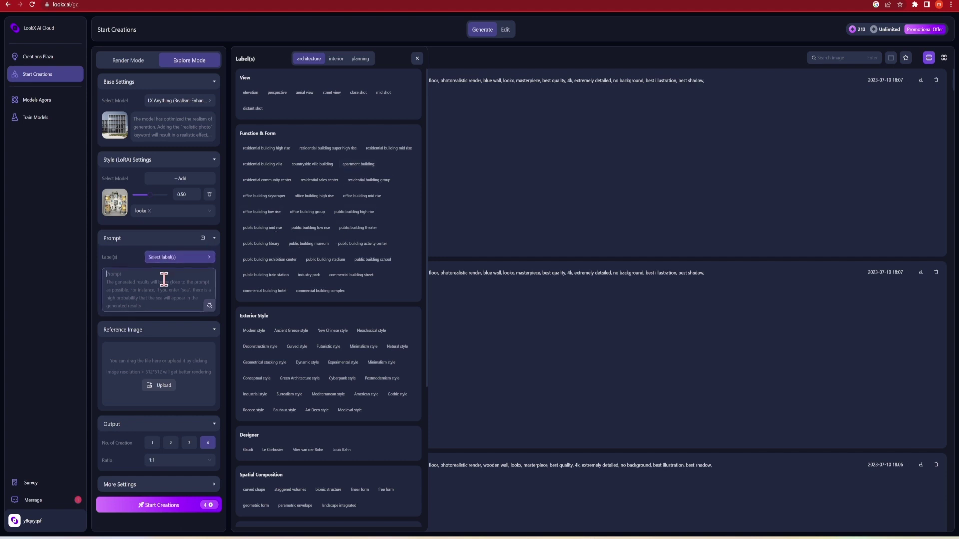
left_click(417, 59)
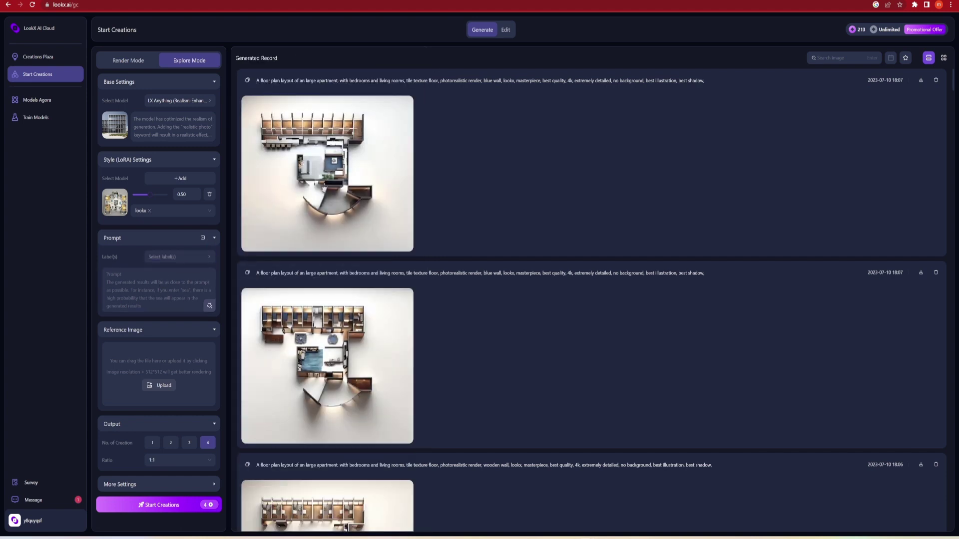
type("a")
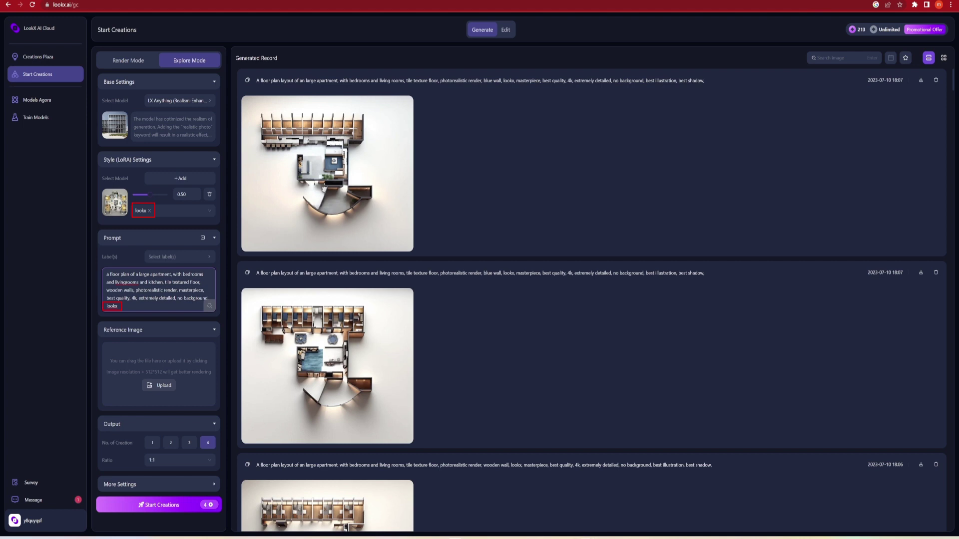
Load the sketch floor plan as the reference image (similarity 66, Composition Control, depth)
left_click_drag(567, 342, 173, 377)
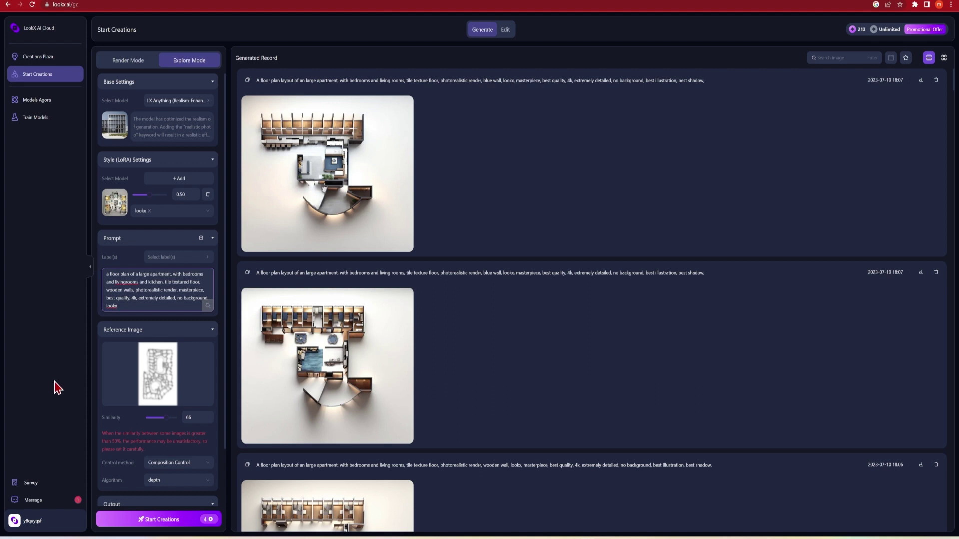
Set reference similarity to 75, keep the depth algorithm, and create 1 image per run
double_click(191, 417)
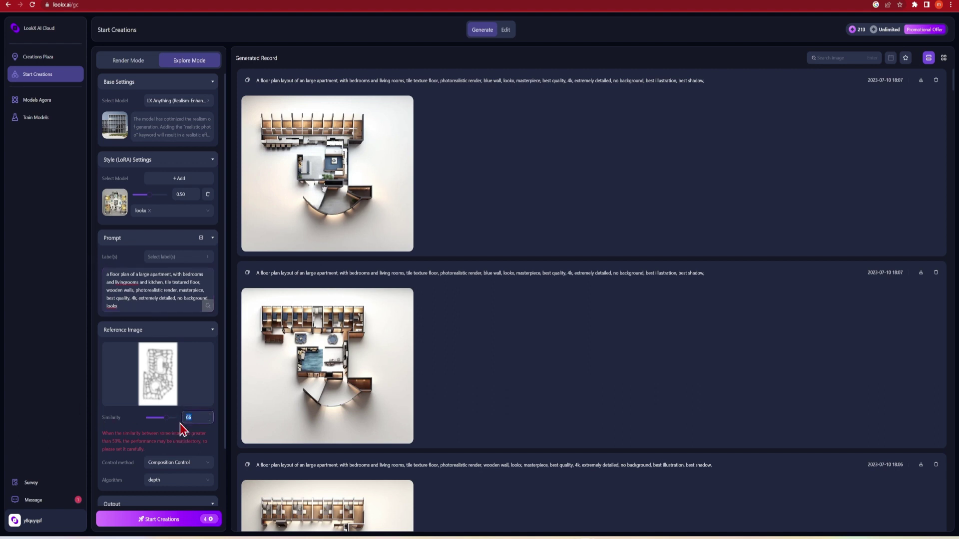
type("75")
scroll(128, 428, "down", 1)
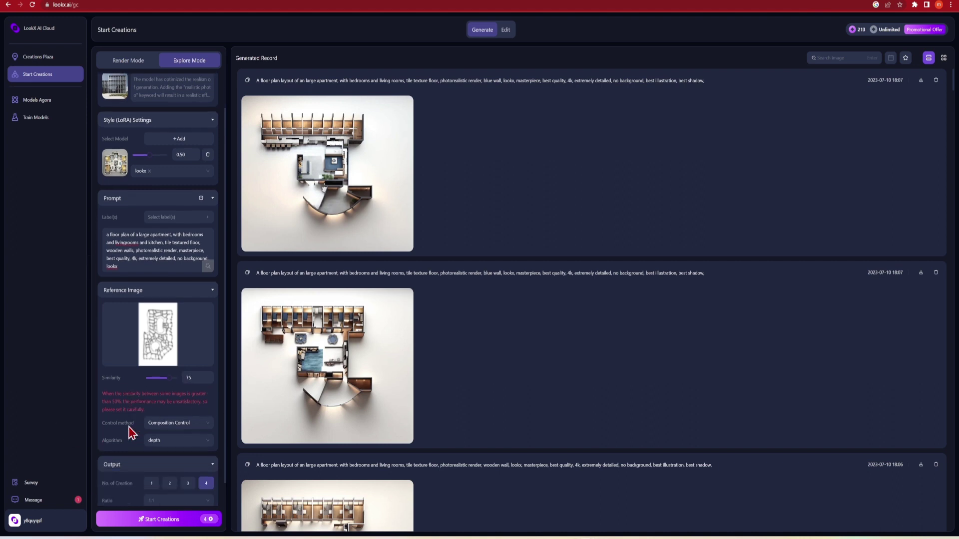
left_click(194, 445)
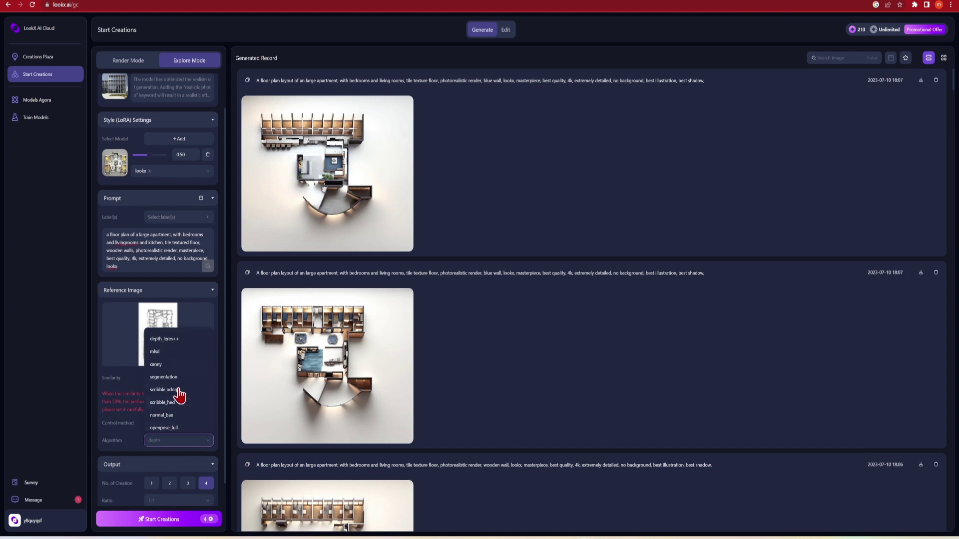
left_click(65, 424)
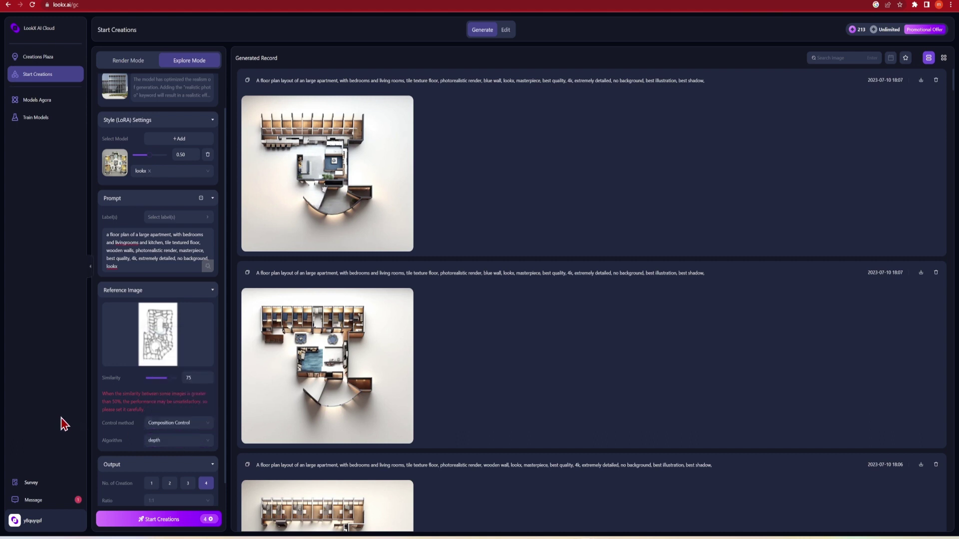
left_click(152, 483)
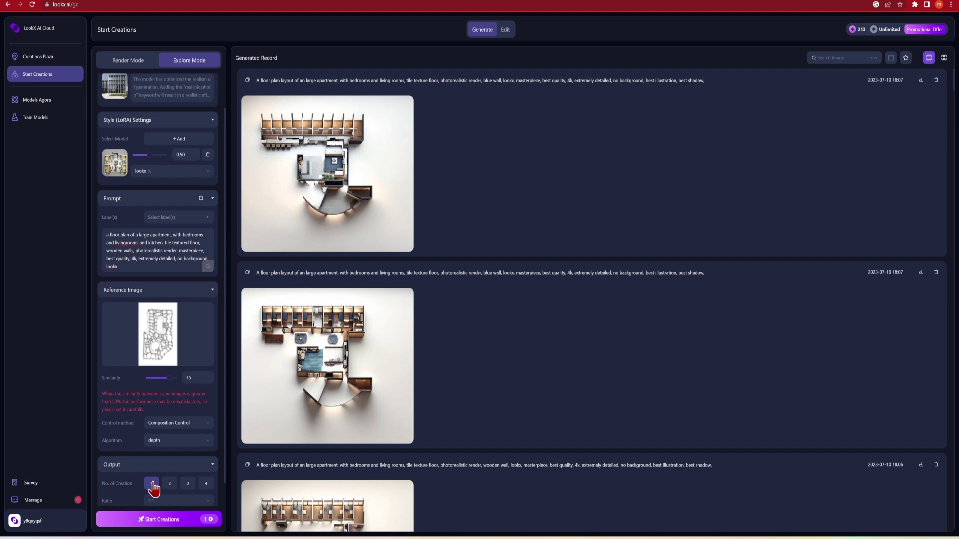
mouse_move(210, 521)
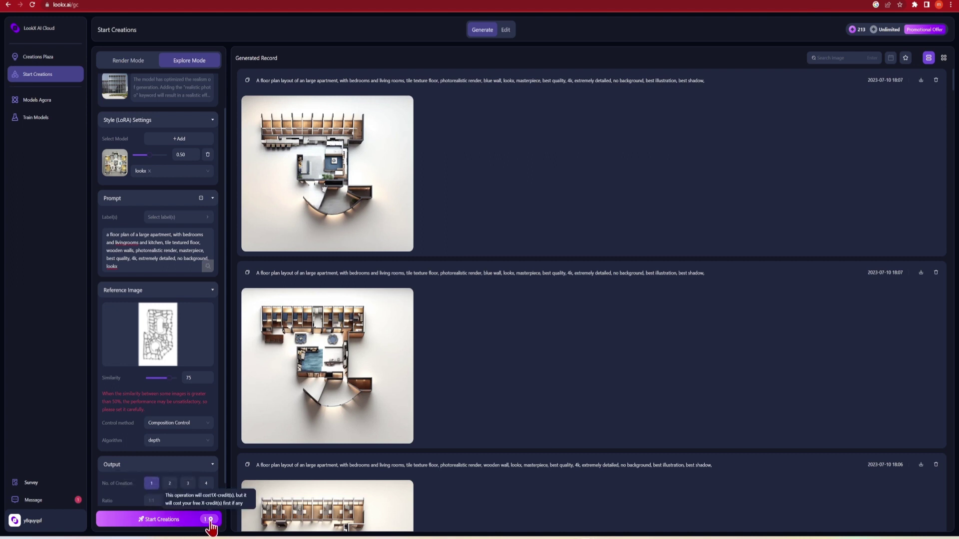
Render the plan, then change the tile floor to concrete, add 'green courtyard,' and regenerate
left_click(210, 521)
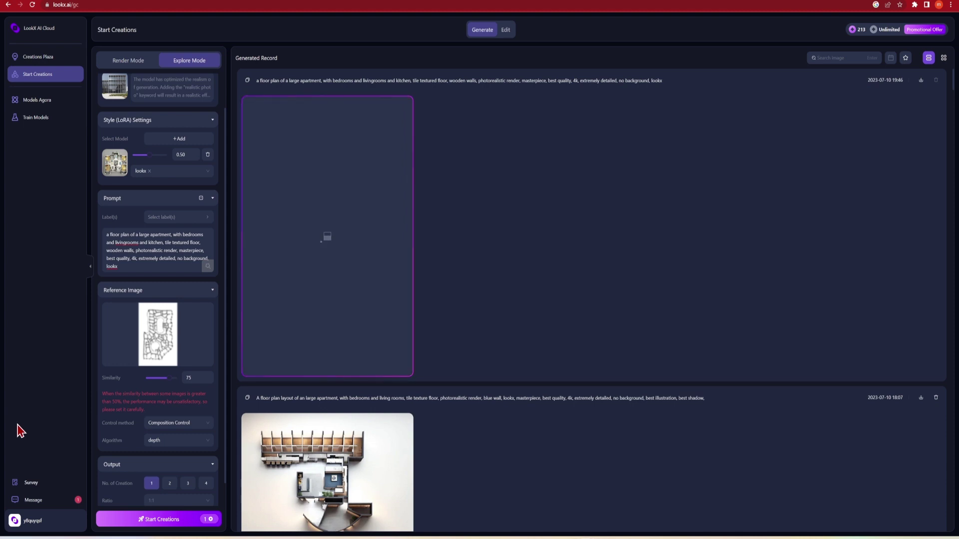
double_click(166, 242)
type("concrete")
left_click(180, 242)
type("green courtyard,")
left_click(128, 242)
left_click(173, 527)
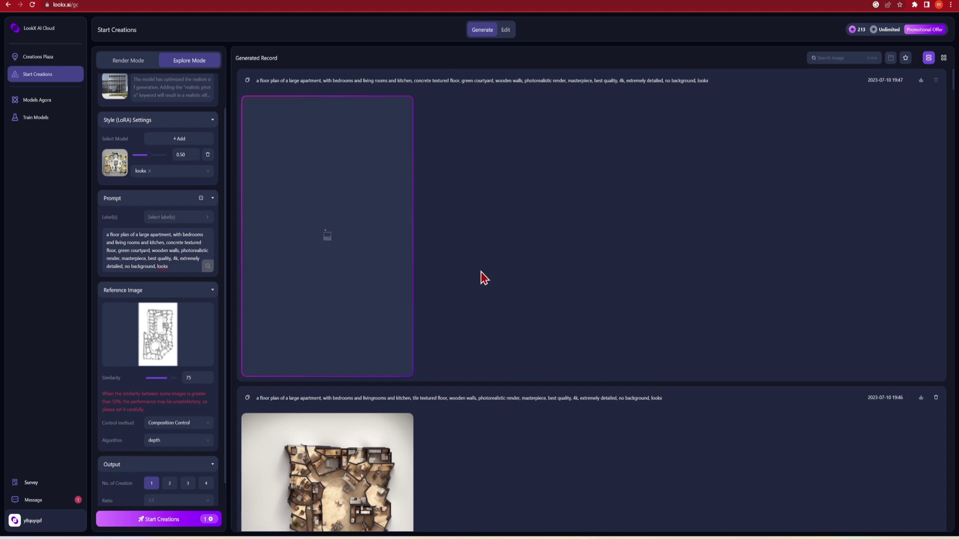
Add 'with trees', change wooden walls to white, delete 'textured', and regenerate
left_click(149, 251)
type("with trees")
double_click(179, 250)
type("white")
left_click(158, 520)
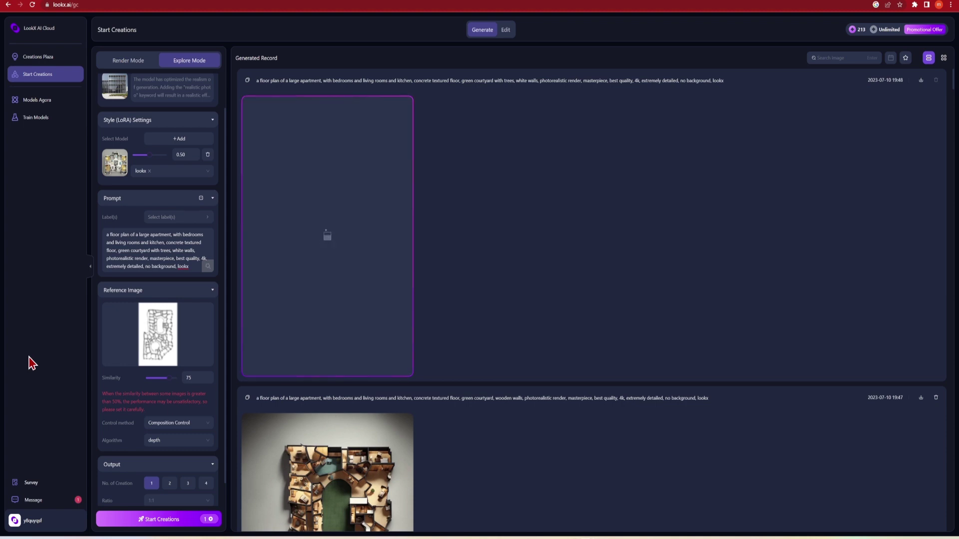
double_click(190, 242)
key("BackSpace")
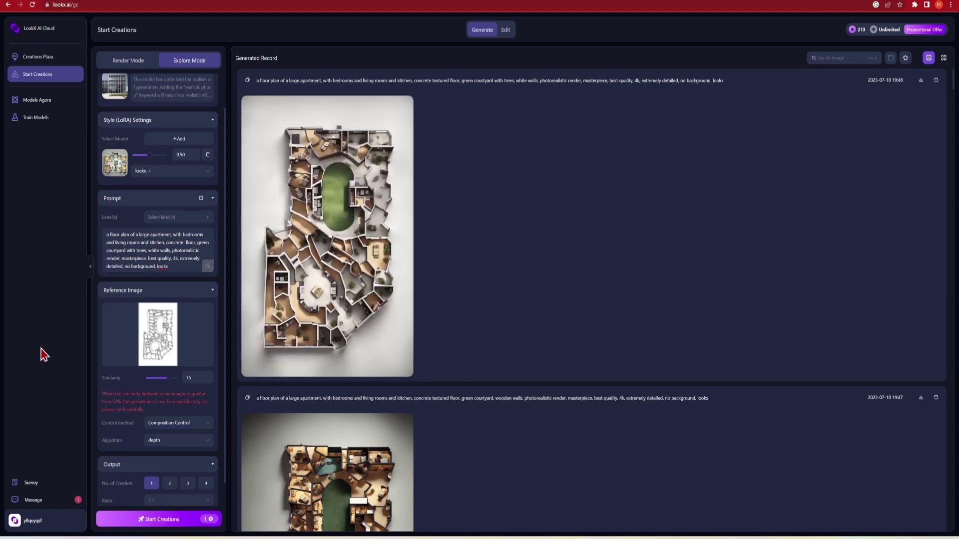
left_click(187, 519)
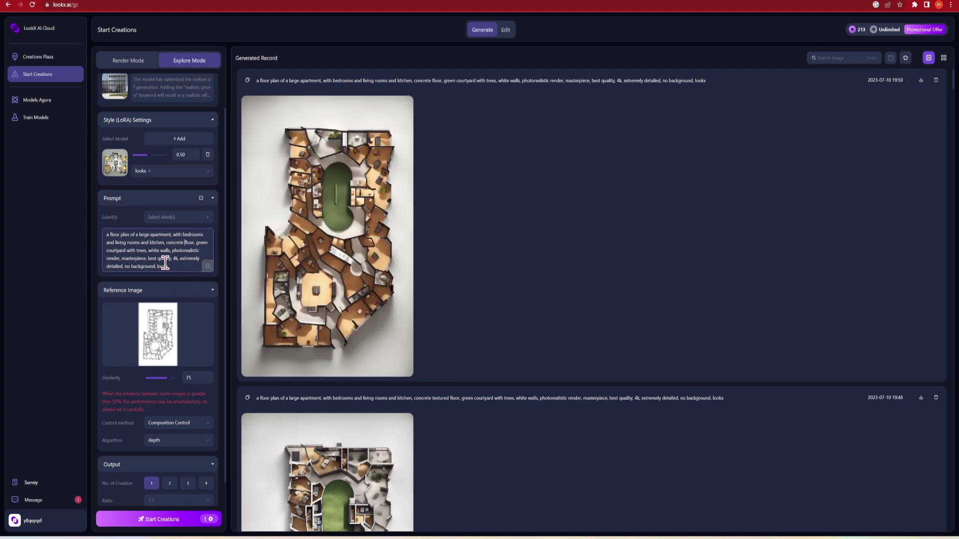
Switch to blue walls, generate four renders, and replace the reference with the circular sketch
double_click(153, 251)
type("blue")
key("Return")
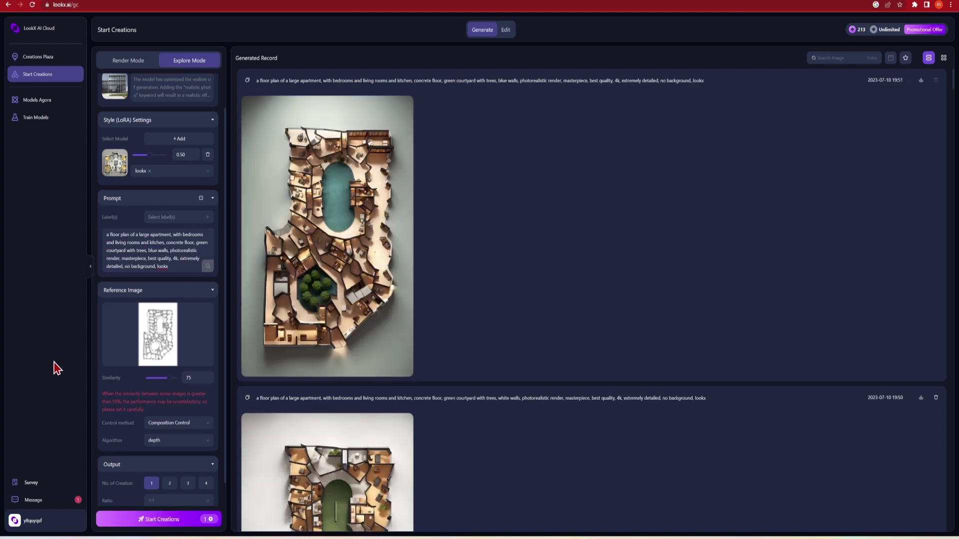
left_click(206, 483)
left_click(178, 522)
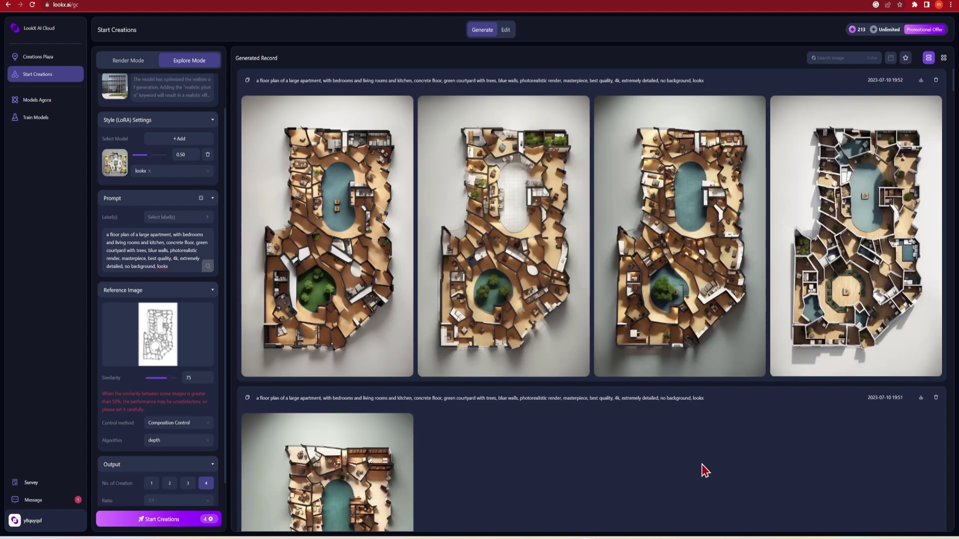
left_click(203, 315)
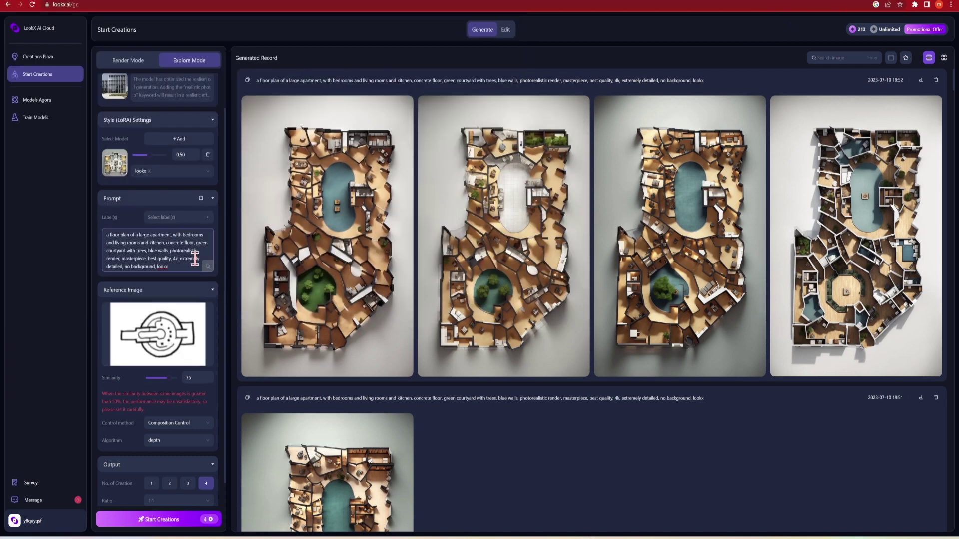
Render from the circular sketch, then rewrite the prompt as an art gallery and regenerate
left_click(147, 520)
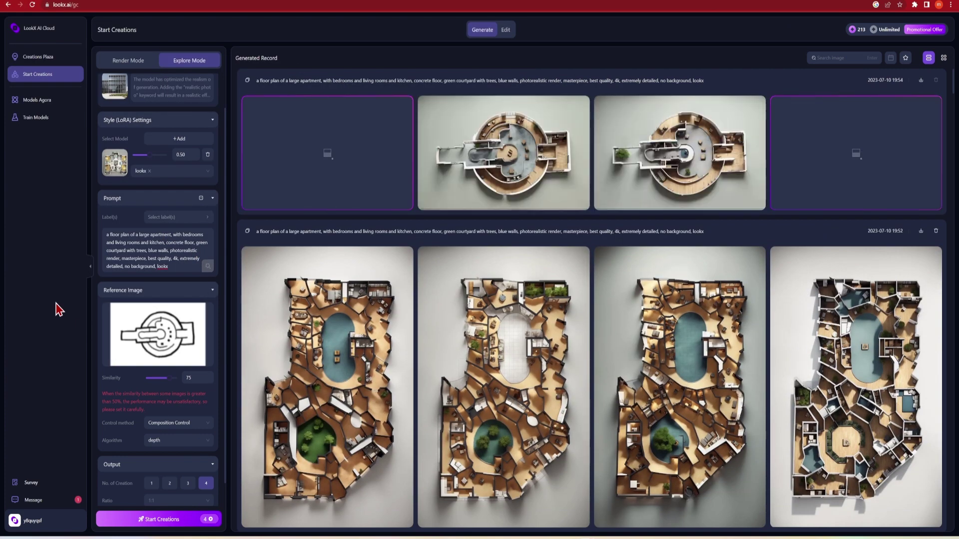
left_click_drag(156, 251, 165, 242)
type("white tile floor, wooden walls")
type("art gallery")
double_click(114, 243)
type("concrete")
left_click(159, 519)
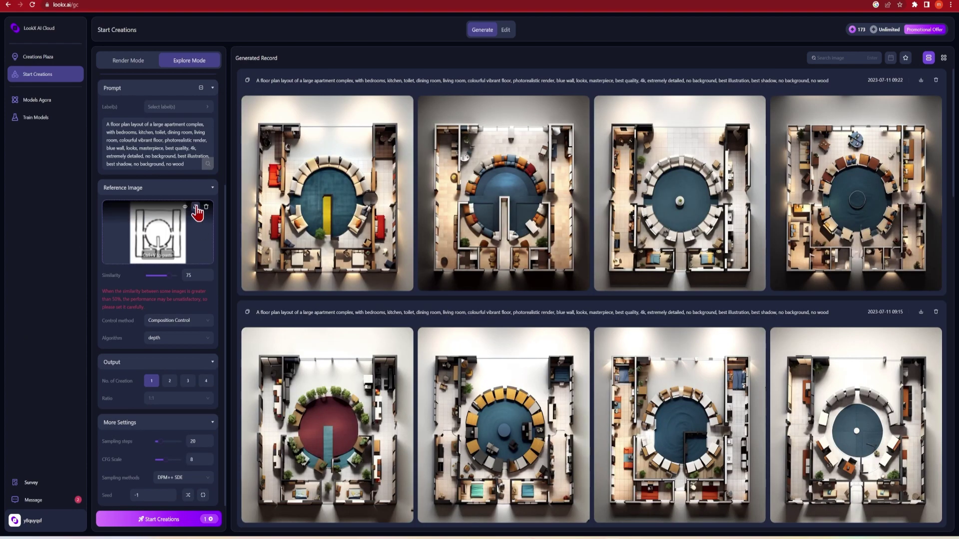
Load a new reference sketch, set CFG Scale 12 and 4 creations, and generate
left_click(196, 214)
double_click(460, 166)
double_click(192, 458)
type("12")
left_click(206, 381)
left_click(159, 519)
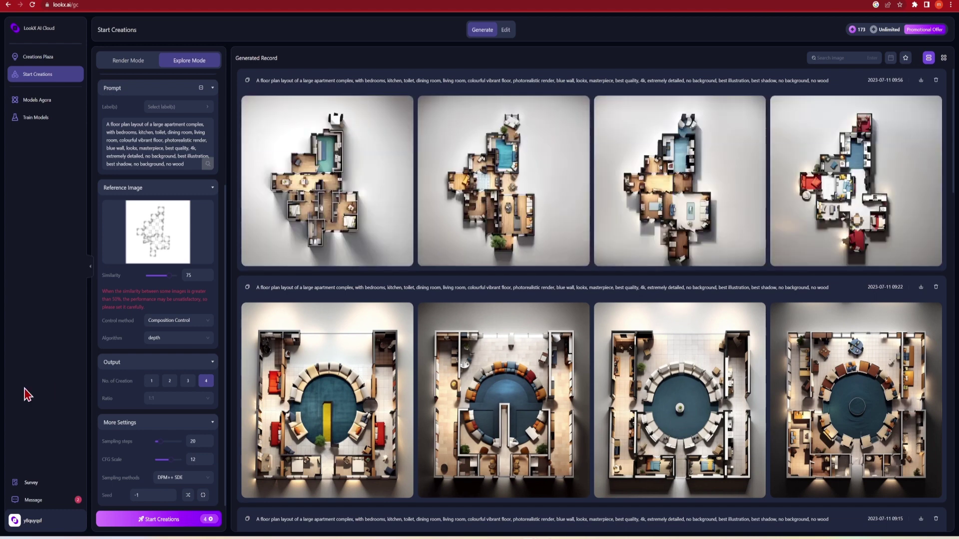
Replace the prompt ending with 'colourful walls' and generate four plans
left_click(183, 164)
key("BackSpace")
key("BackSpace")
key("BackSpace")
key("BackSpace")
key("BackSpace")
key("BackSpace")
key("BackSpace")
key("BackSpace")
key("BackSpace")
key("BackSpace")
key("BackSpace")
key("BackSpace")
key("BackSpace")
key("BackSpace")
key("BackSpace")
key("BackSpace")
key("BackSpace")
key("BackSpace")
key("BackSpace")
key("BackSpace")
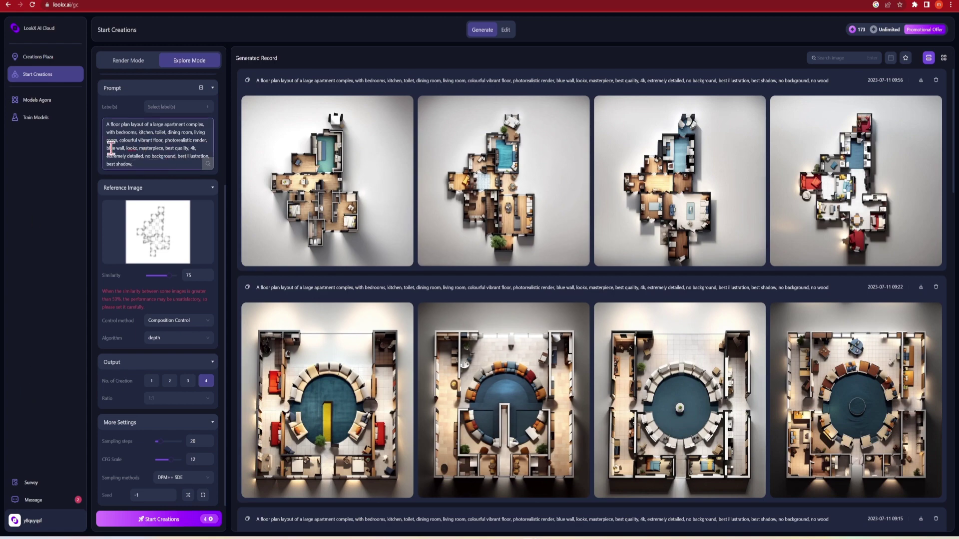
type("colourful walls")
left_click(159, 520)
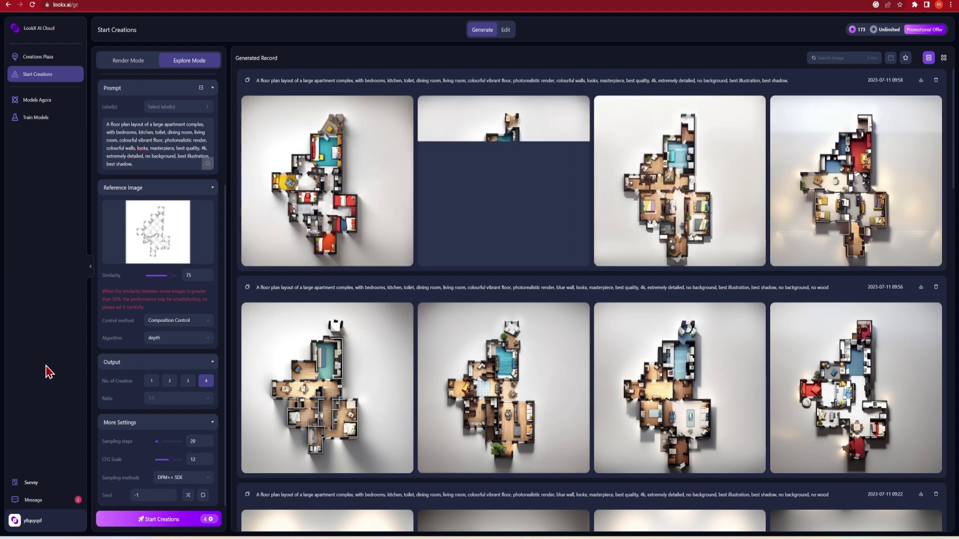
Change the floor to 'tiled', walls to concrete, add 'style of tadao ando,' and generate
left_click(165, 157)
left_click_drag(159, 140, 119, 141)
type("tiled")
double_click(198, 140)
type("concrete")
left_click(118, 148)
type("style of tadao ando,")
key("ctrl+Return")
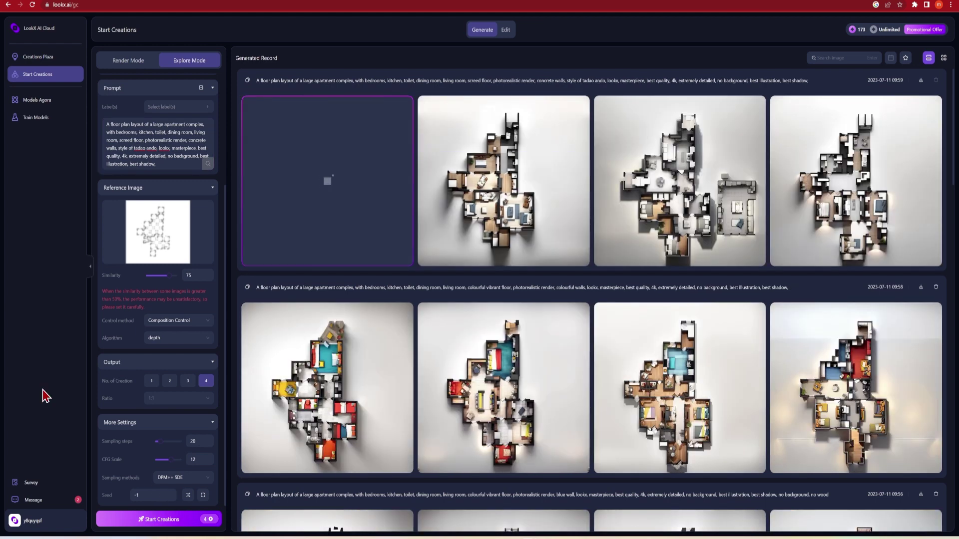
Change the prompt to an office space with desks, sitting room and meeting rooms, and generate
left_click_drag(154, 124, 132, 132)
type("office space, with desks, sitting room, meeting rooms,")
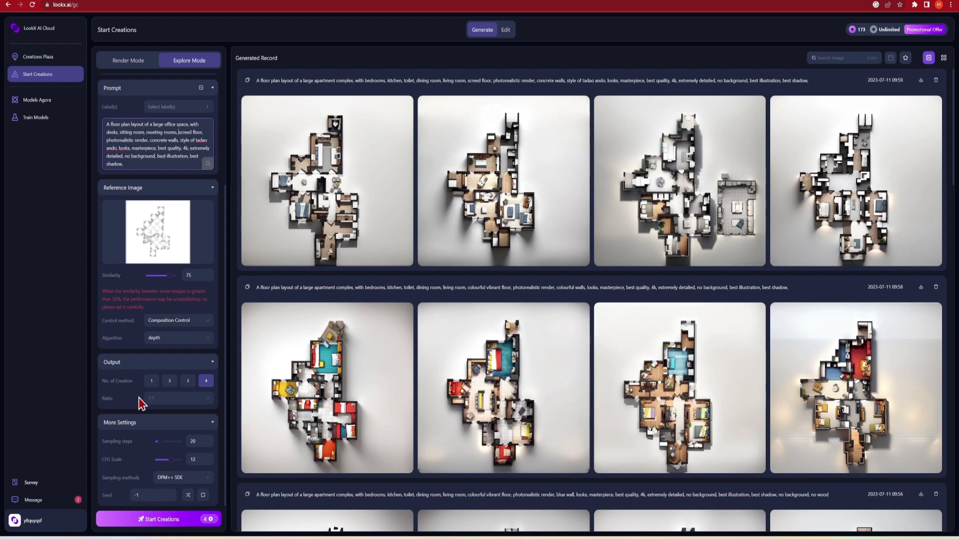
left_click(159, 519)
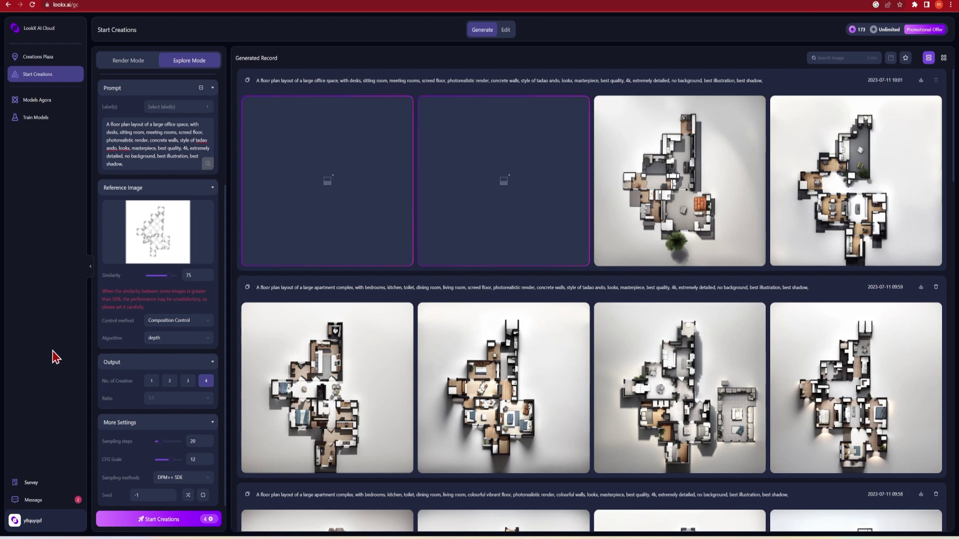
scroll(556, 399, "down", 4)
Download the colourful apartment floor plan upscaled 2x with optimization
left_click(556, 400)
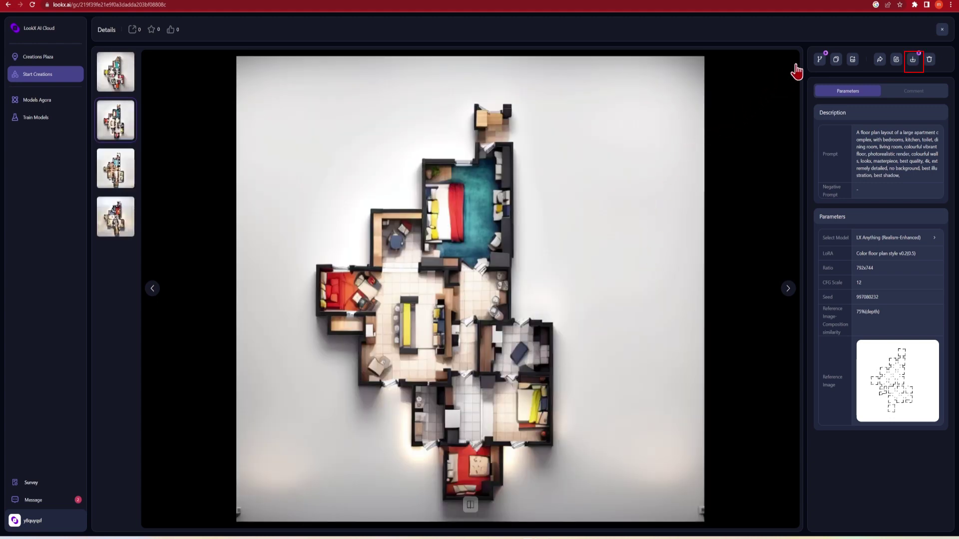
left_click(912, 60)
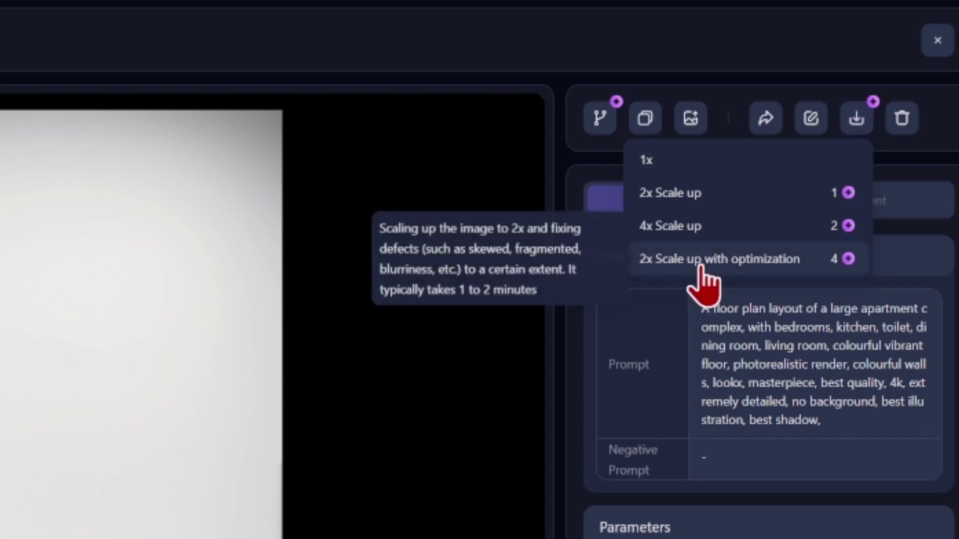
left_click(699, 263)
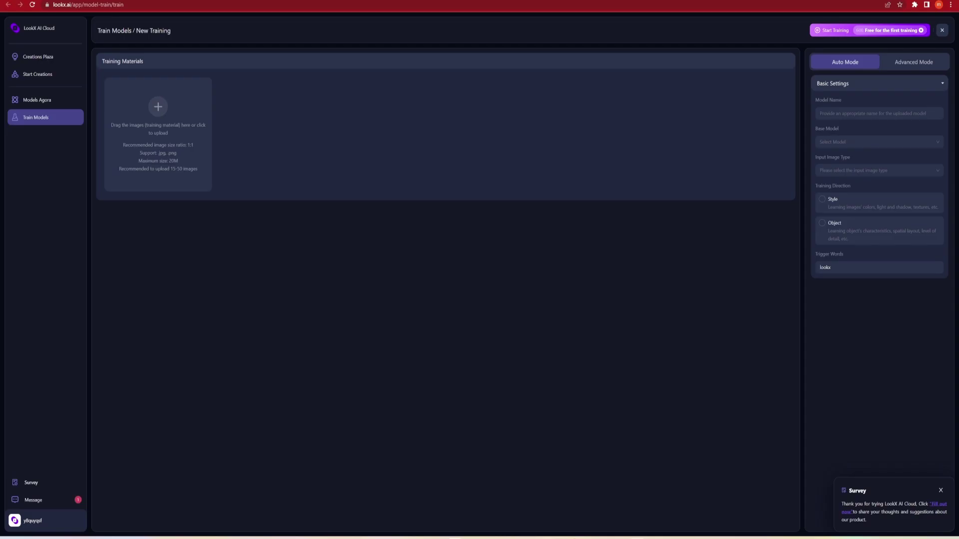
Drag images 1.jpg through 20.jpg from the plan cut iso folder into Training Materials
mouse_move(462, 534)
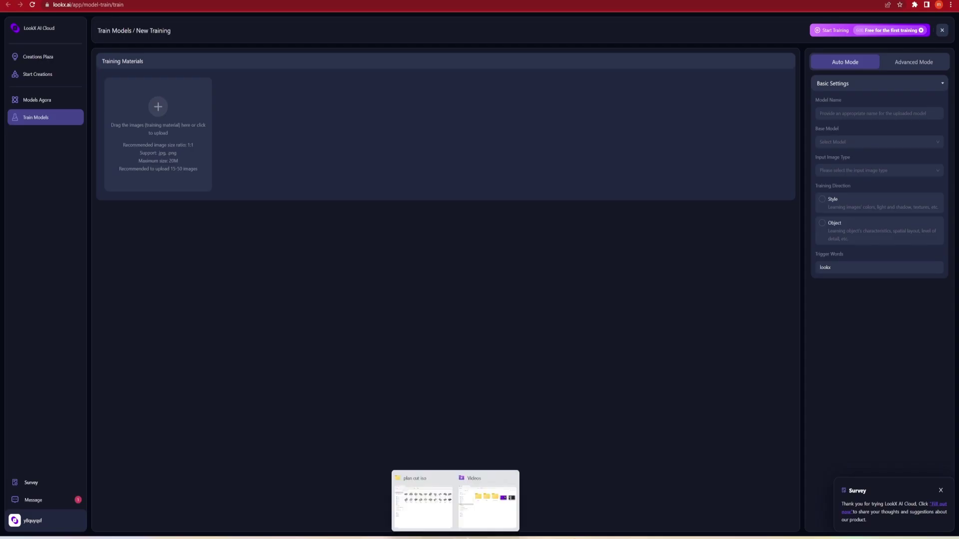
left_click(427, 510)
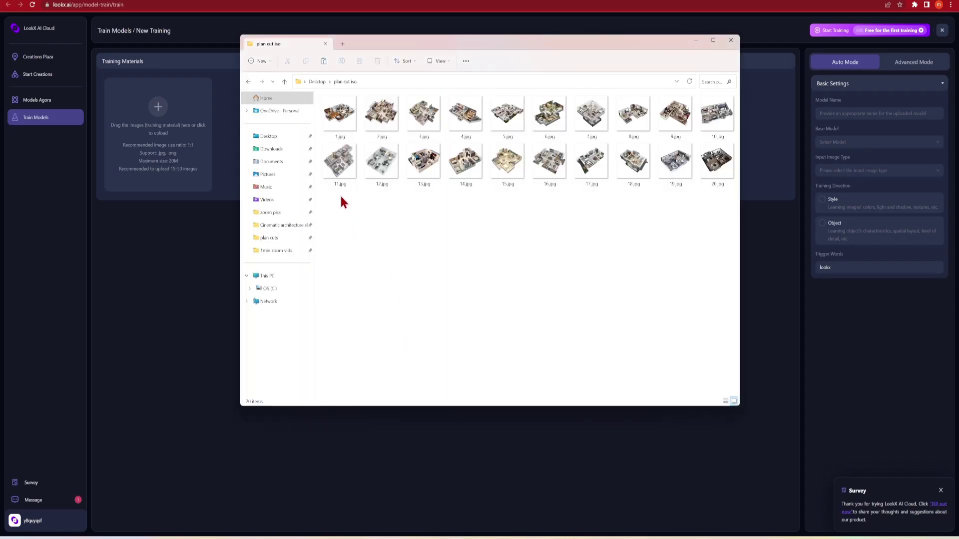
left_click(344, 129)
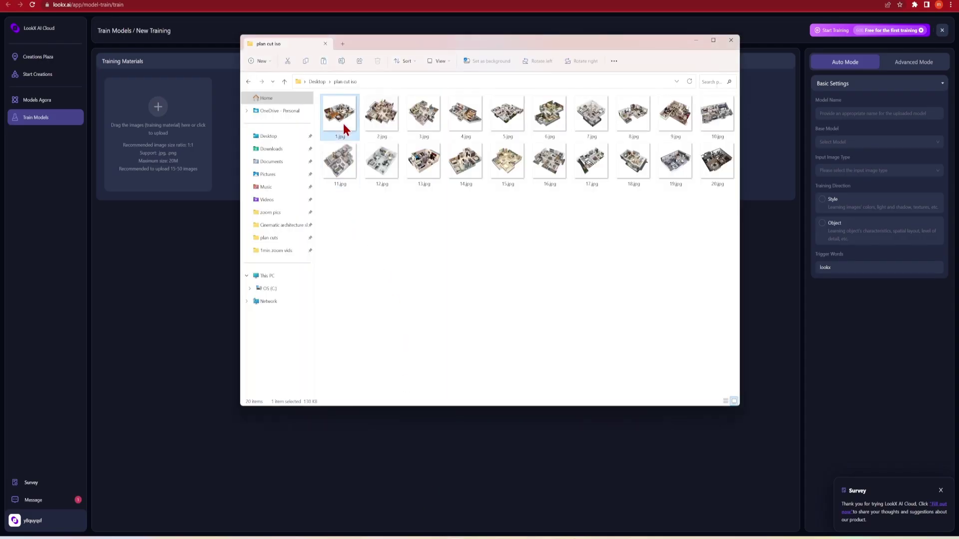
left_click(720, 168, "shift")
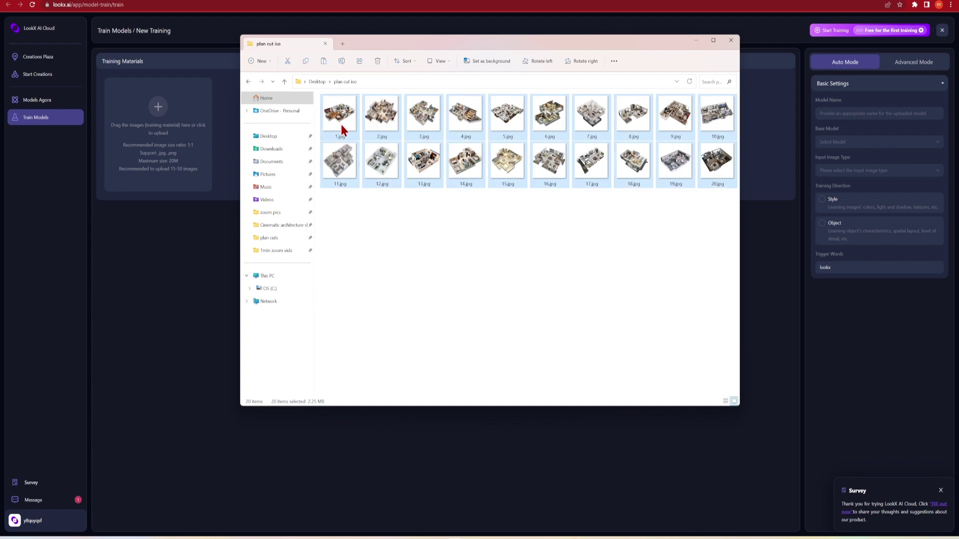
left_click_drag(343, 129, 162, 143)
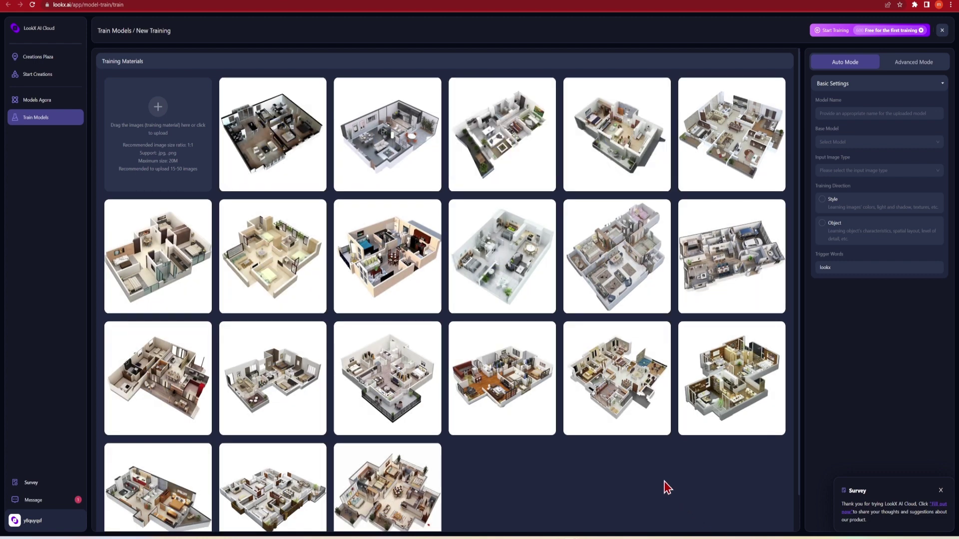
Name the new model PerspectivePlanV1
left_click(876, 114)
type("Perspecti")
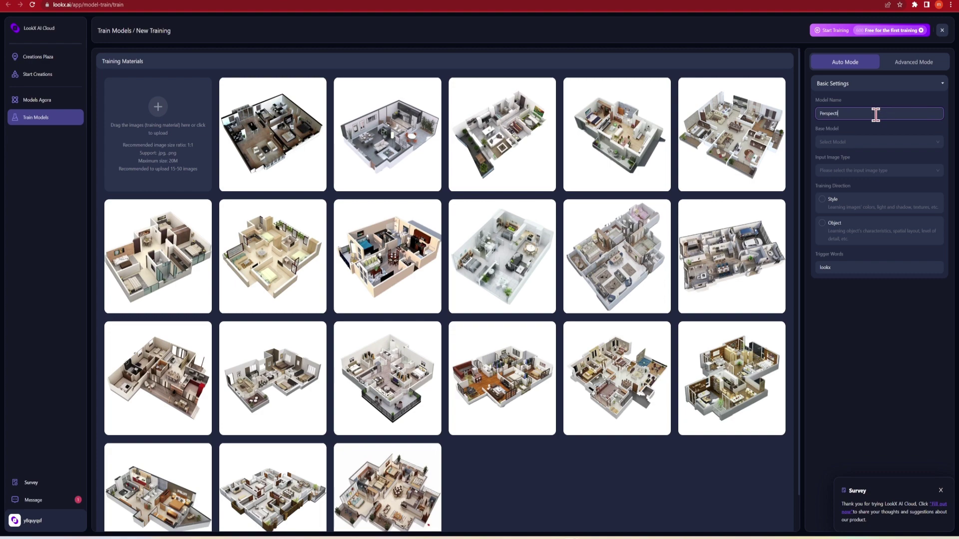
type("ve P")
key("BackSpace")
type("Plab")
Keep the LX Anything (Realism-Enhanced) base, with Floor Plan input, Style direction and trigger word planxlp
left_click(878, 142)
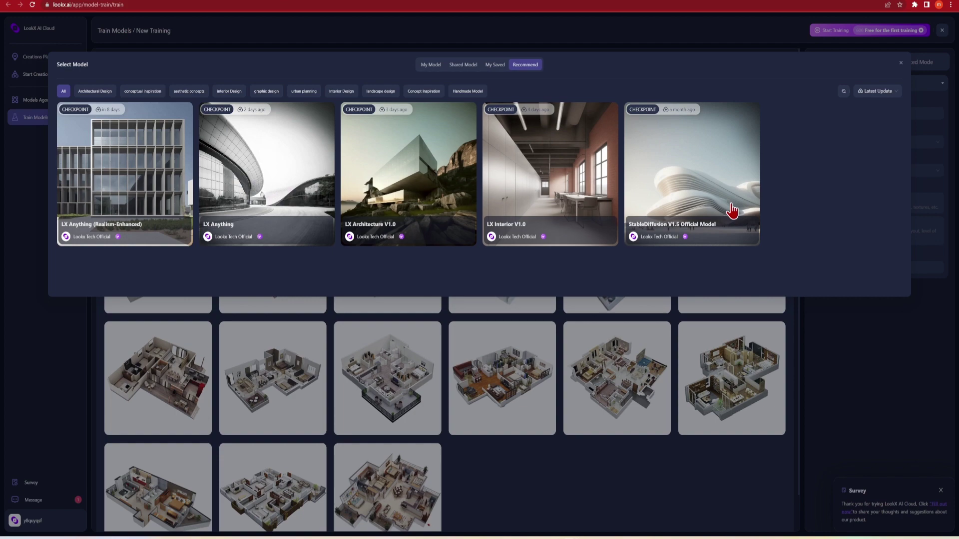
key("Escape")
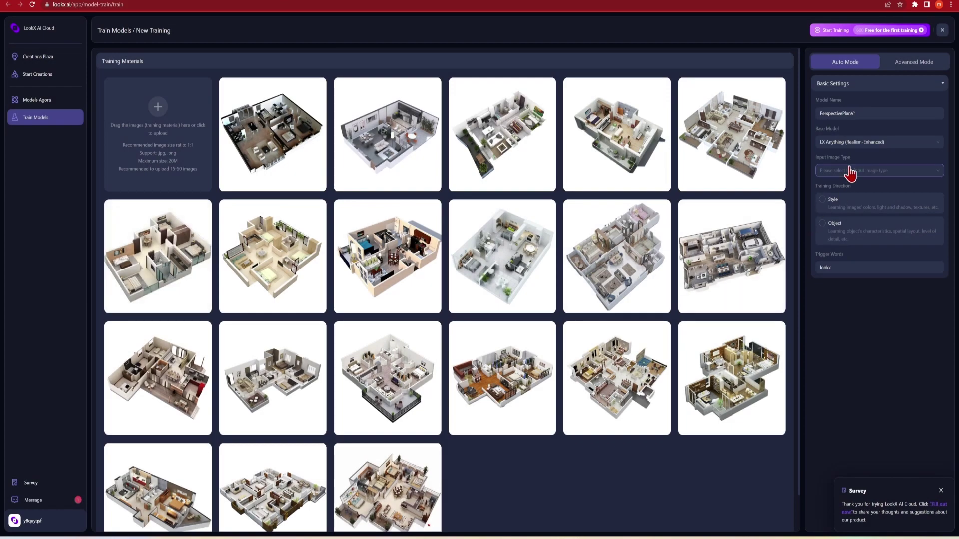
left_click(851, 170)
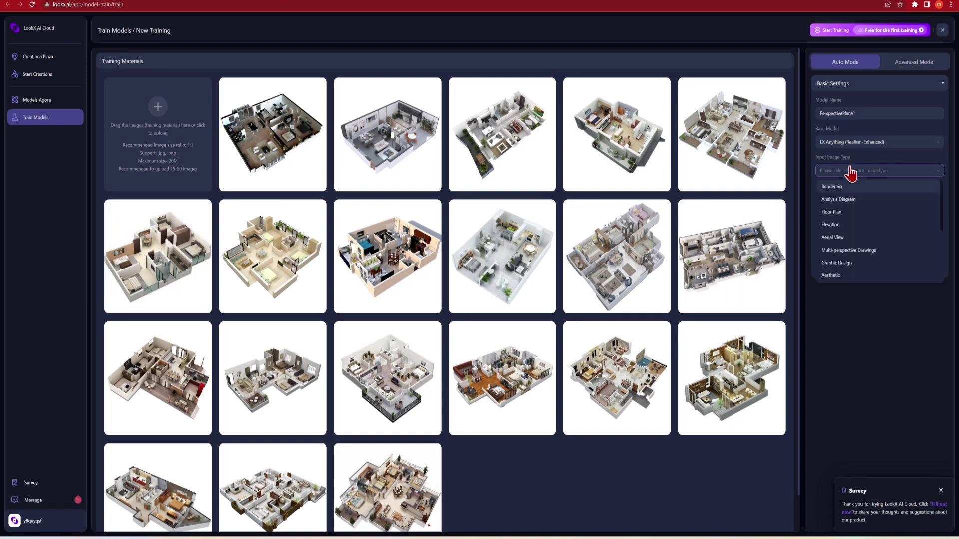
left_click(852, 212)
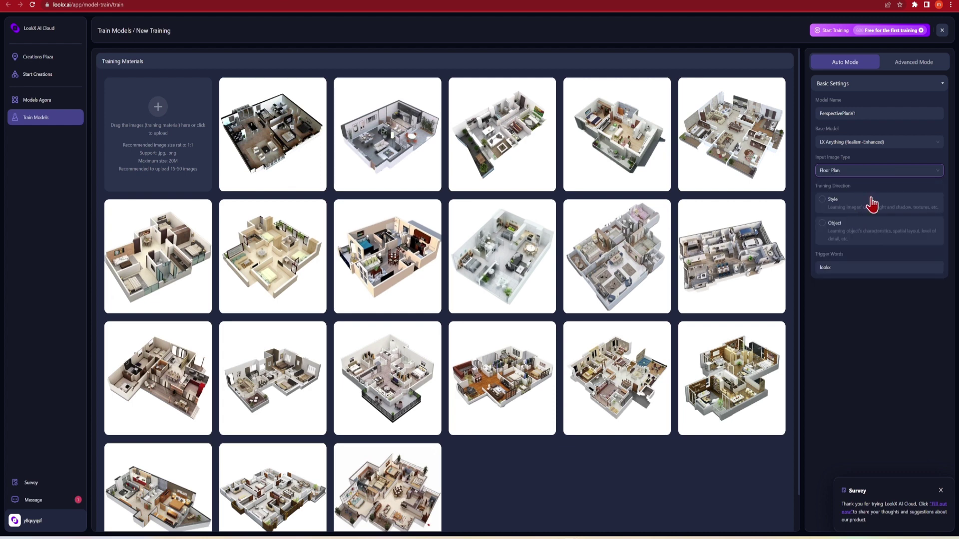
left_click(827, 202)
left_click_drag(839, 270, 815, 270)
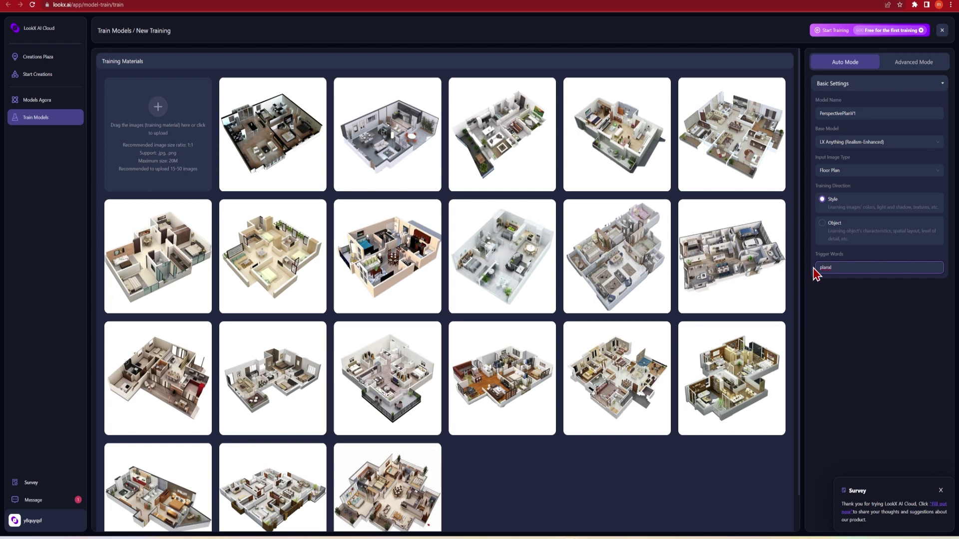
left_click(855, 348)
Start training PerspectivePlanV1 and confirm the free-training tip
left_click(830, 31)
left_click(540, 92)
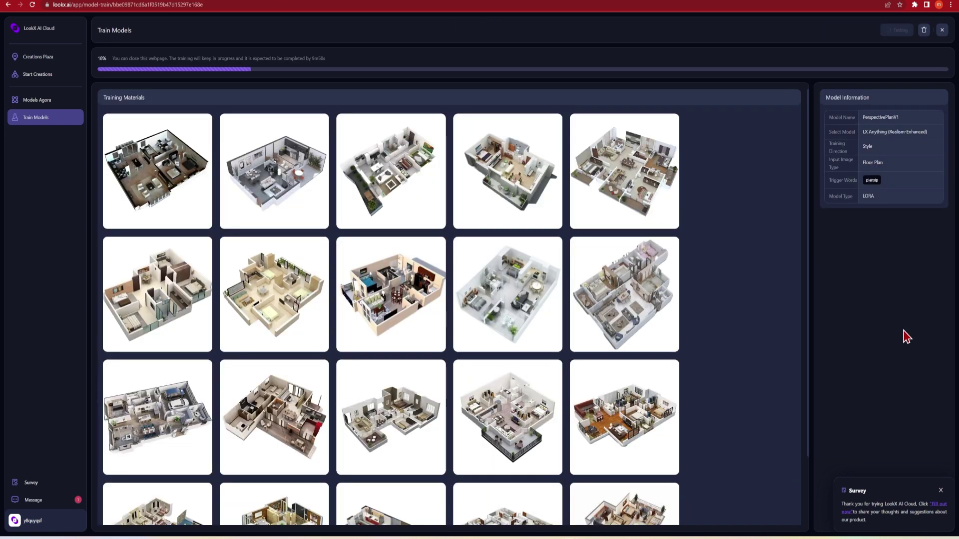